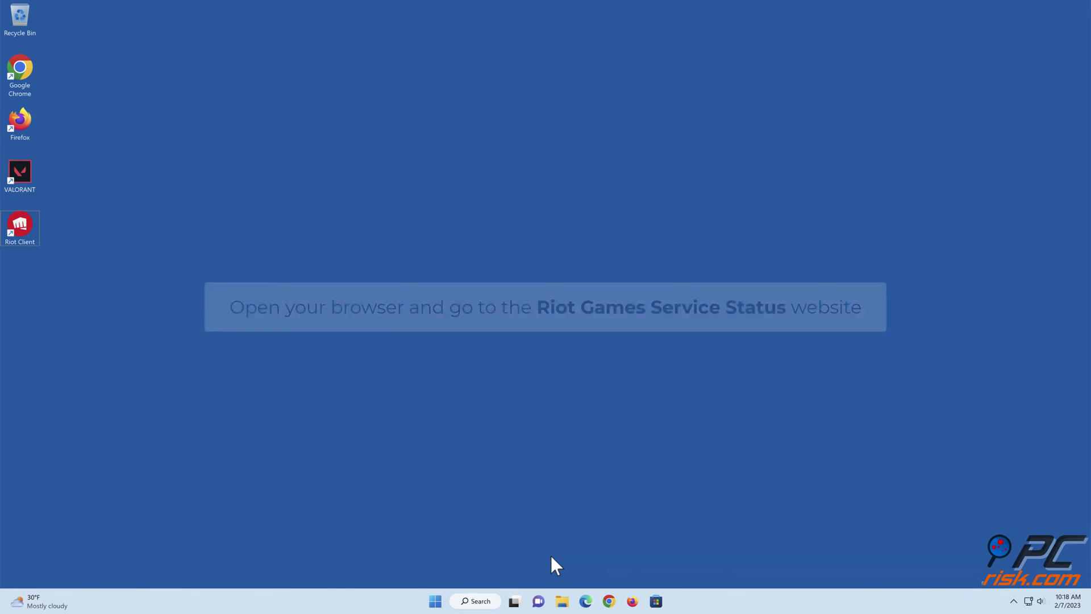
Open a new Microsoft Edge window from the taskbar
left_click(585, 600)
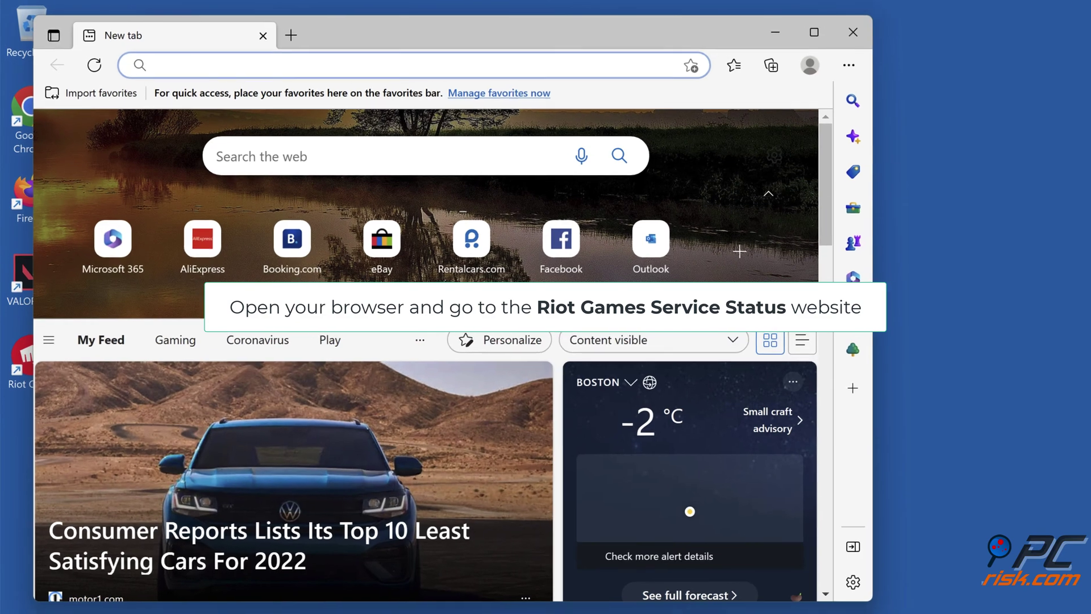
type("https://status.riotgames.com/")
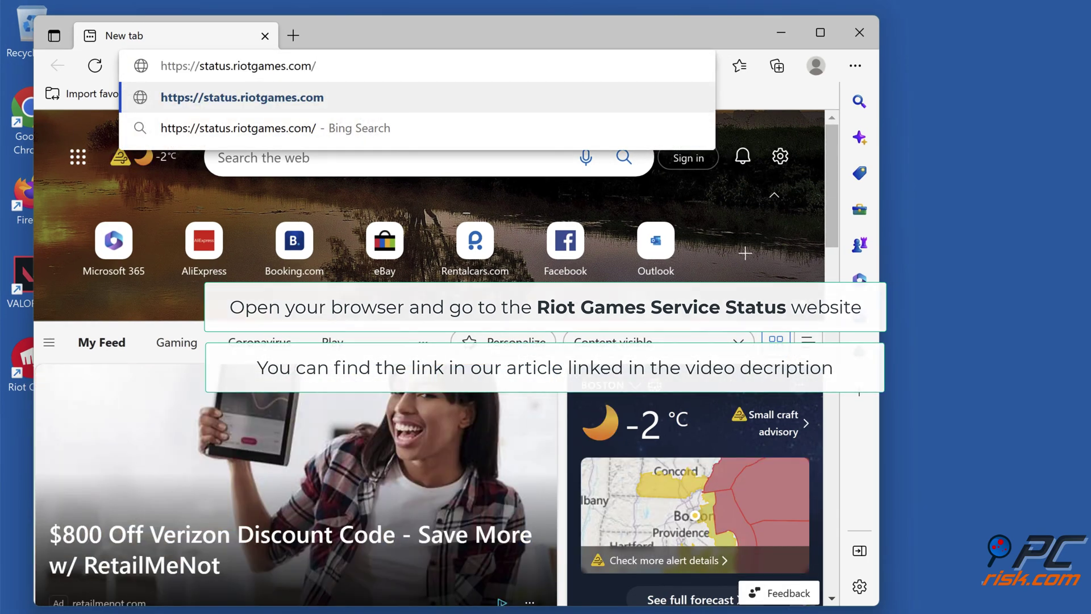
key("Return")
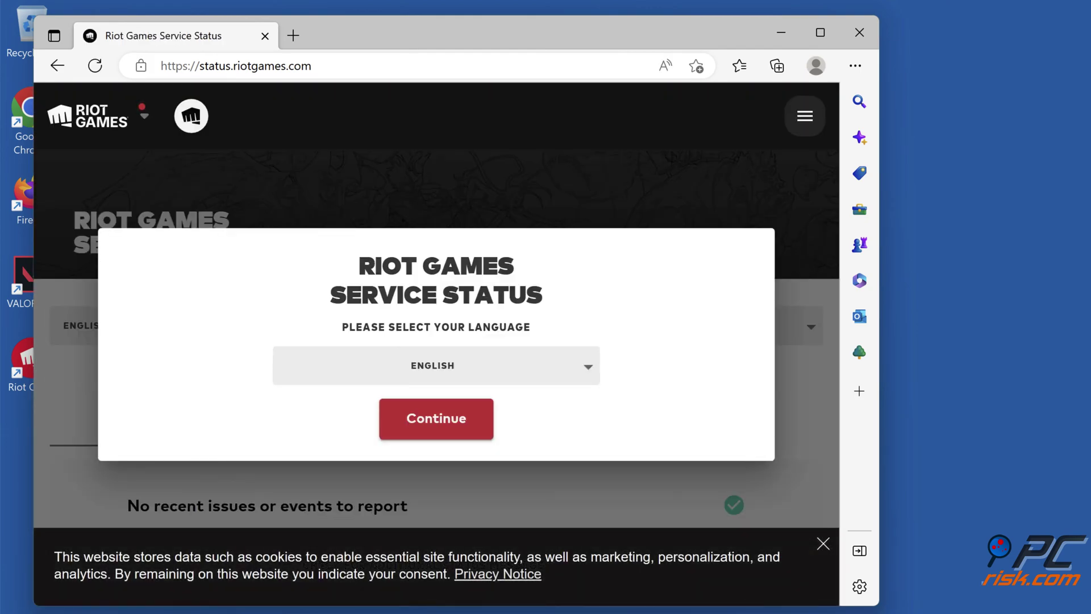
left_click(439, 433)
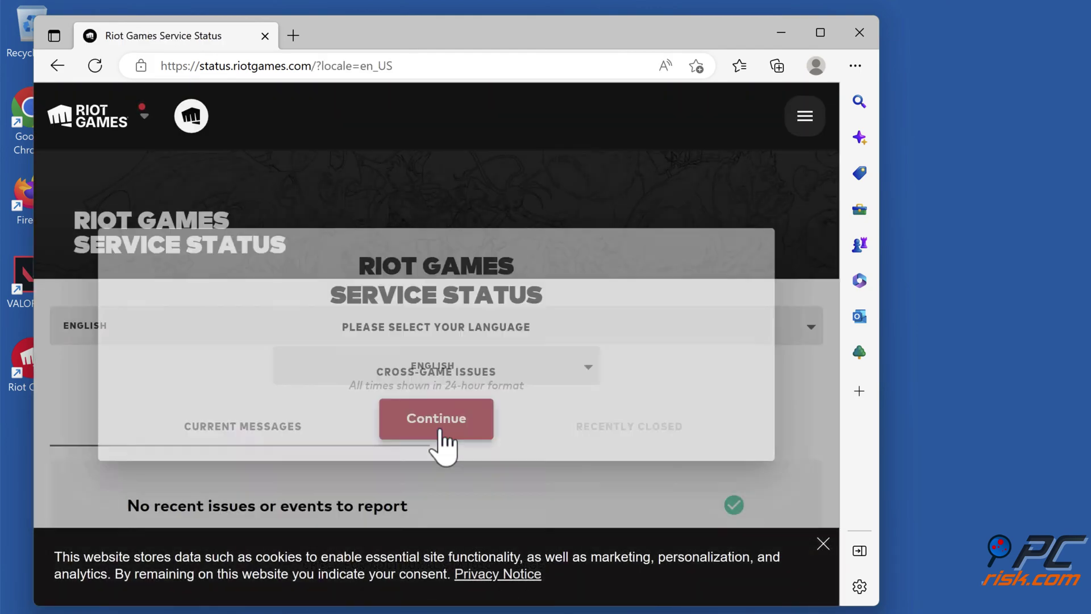
scroll(444, 446, "down", 6)
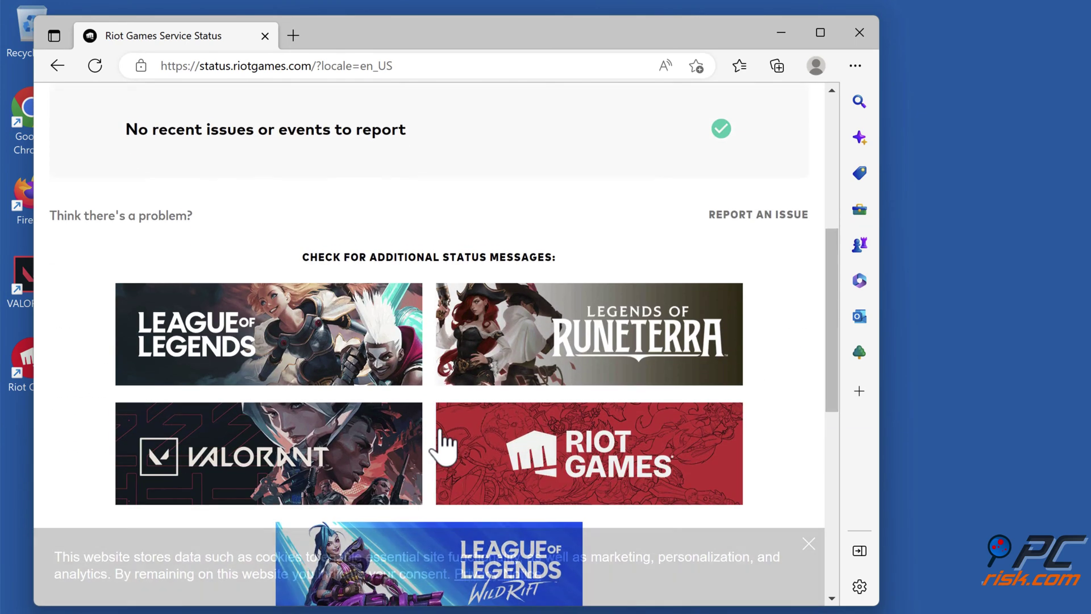
Check VALORANT's North America status, which shows no recent issues, then close Edge
left_click(260, 459)
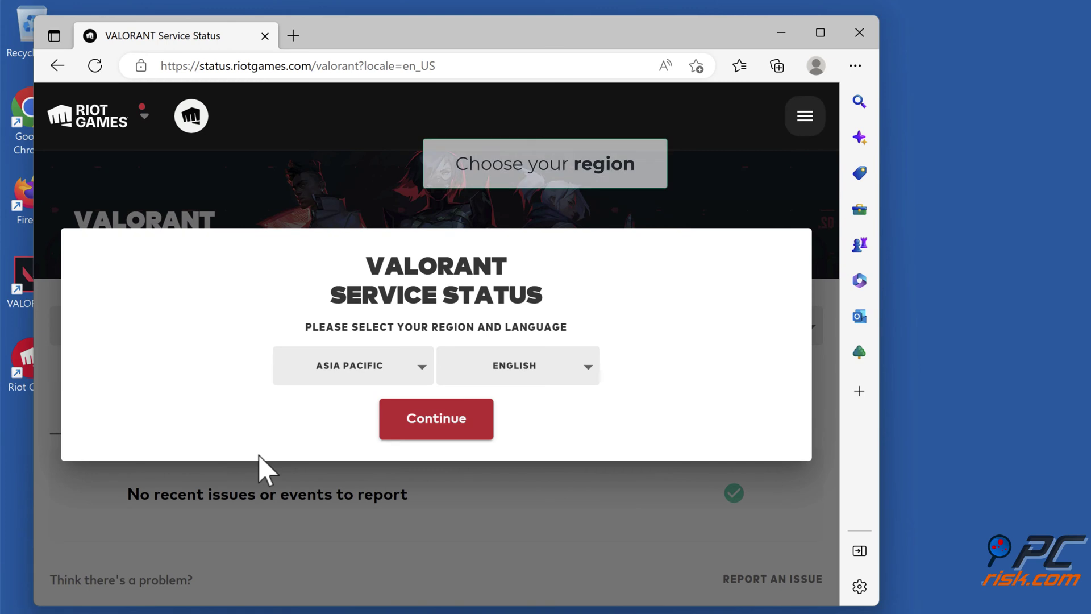
left_click(419, 368)
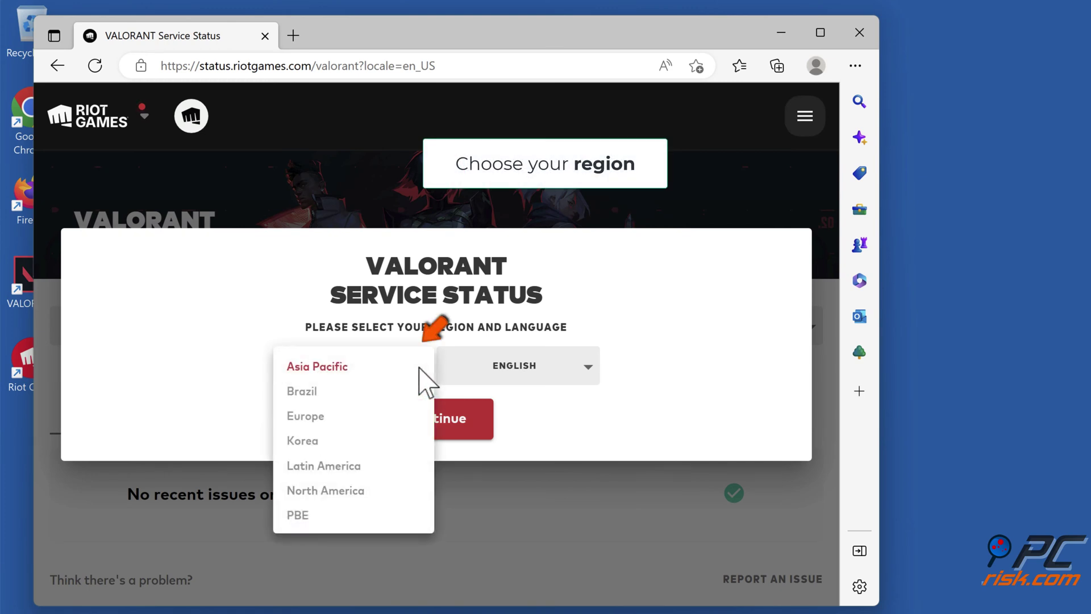
left_click(323, 491)
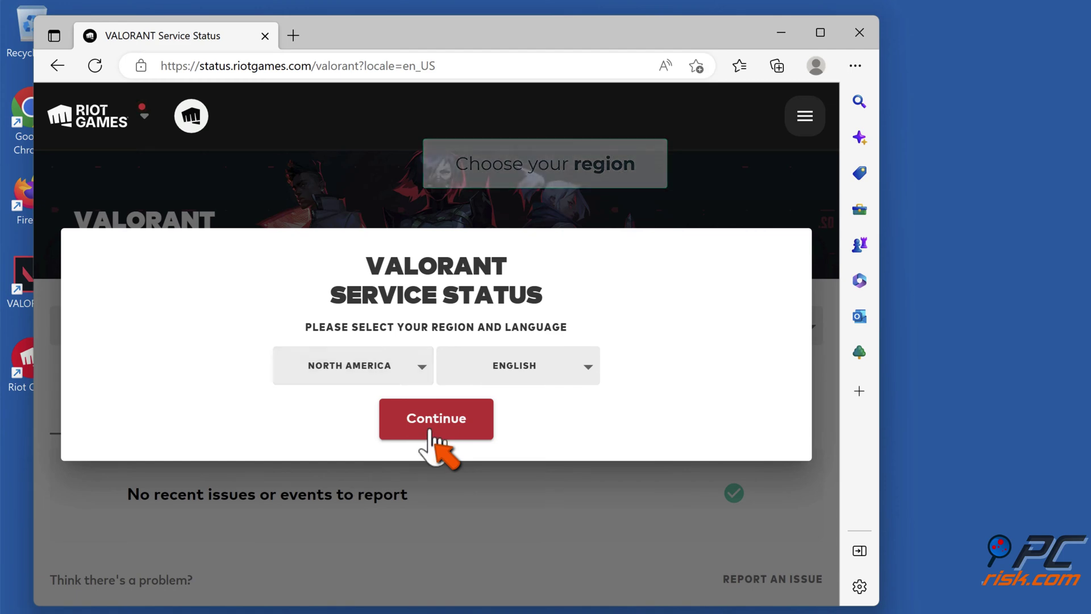
left_click(432, 433)
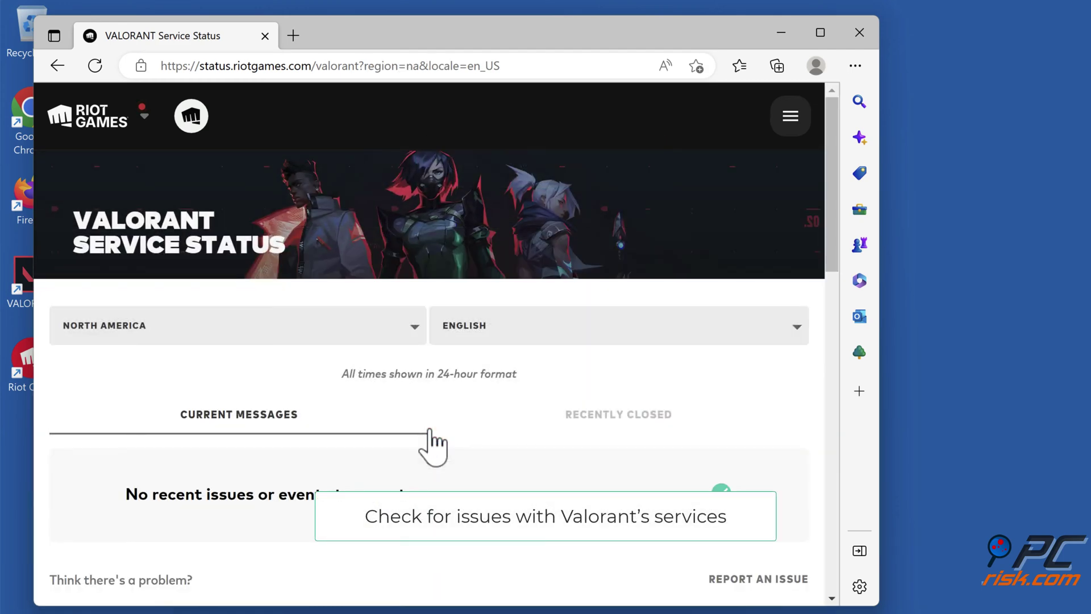
scroll(433, 446, "down", 10)
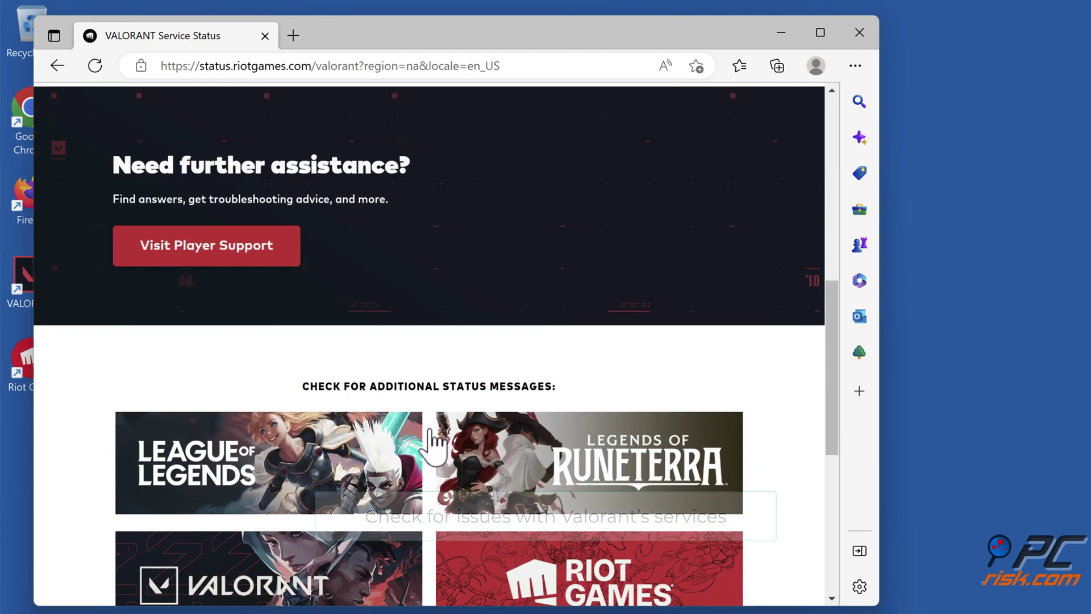
scroll(433, 446, "up", 10)
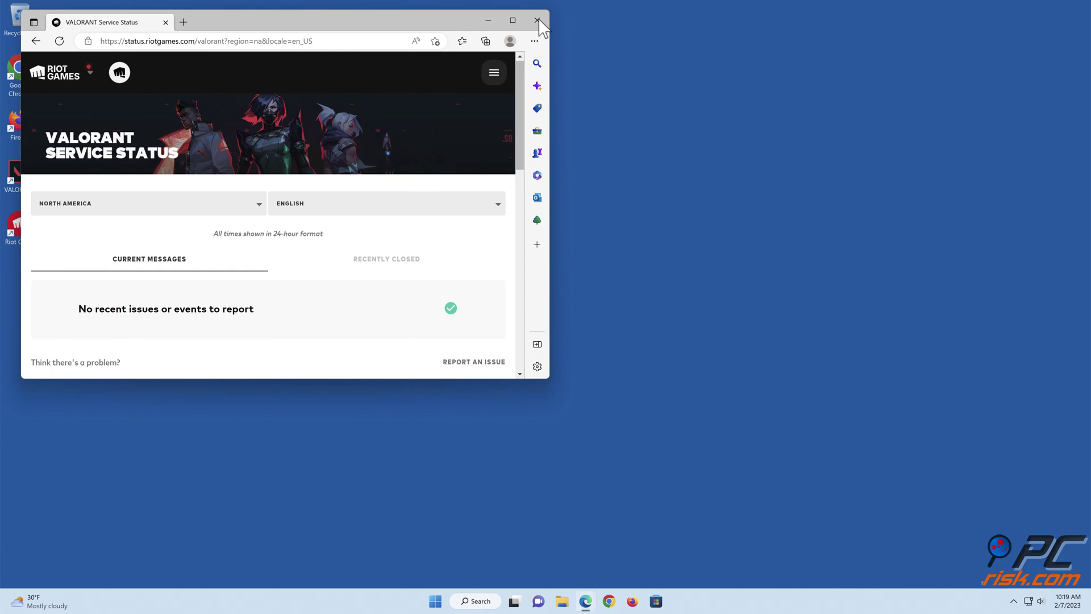
left_click(537, 20)
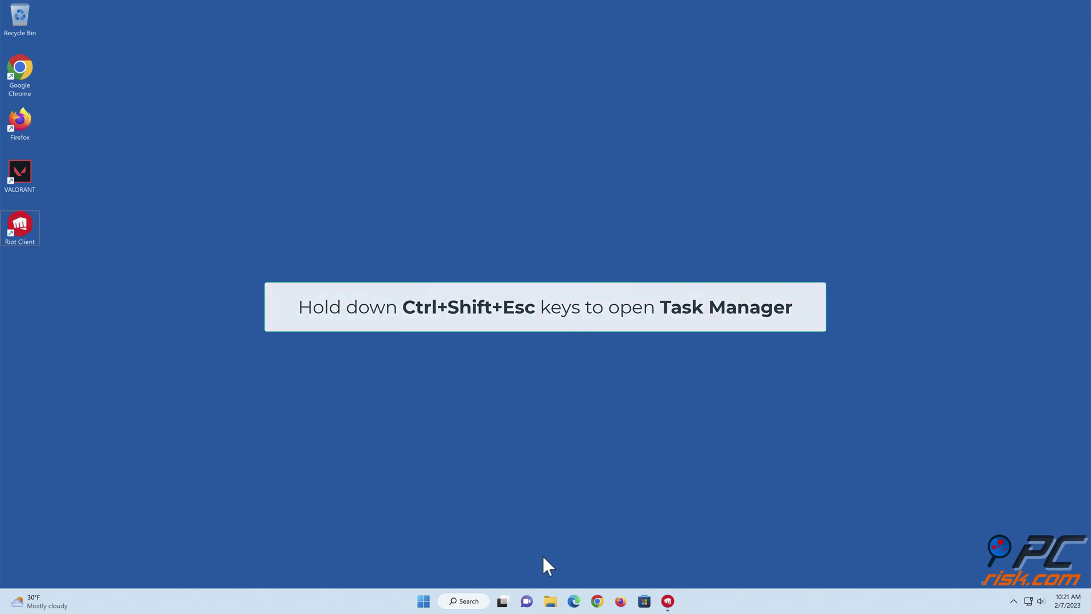
End the Riot Client (32 bit) process in Task Manager, then close Task Manager
key("ctrl+shift+Escape")
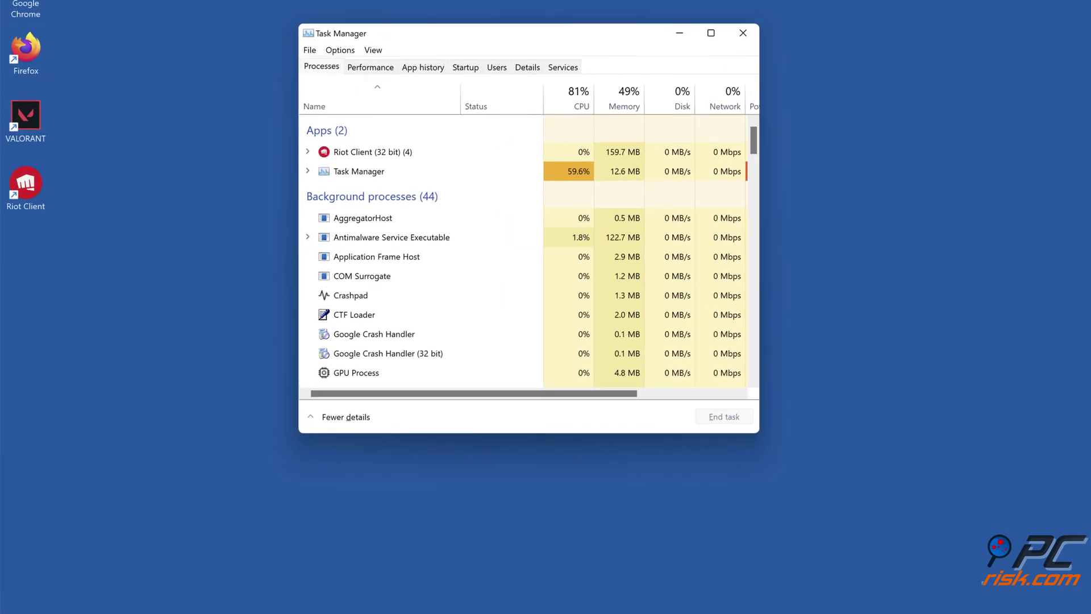
scroll(522, 267, "down", 5)
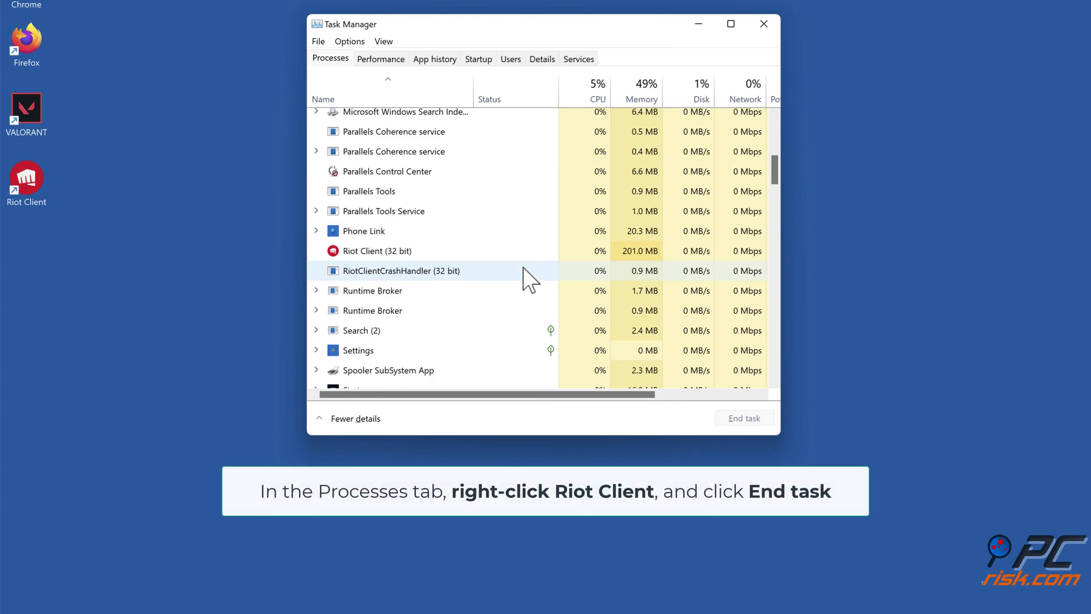
left_click(417, 238)
right_click(417, 239)
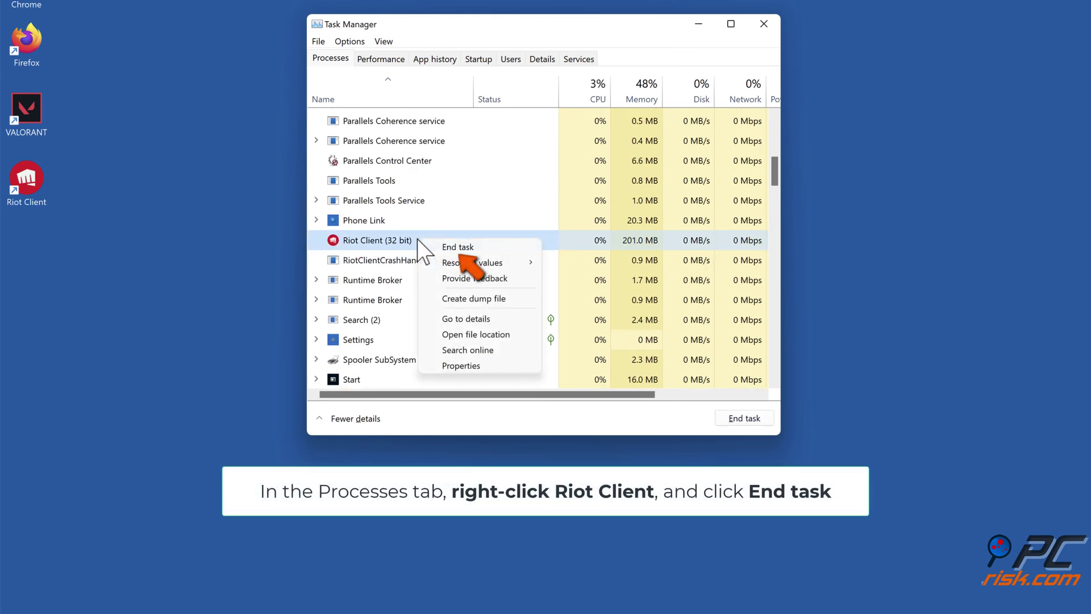
left_click(464, 247)
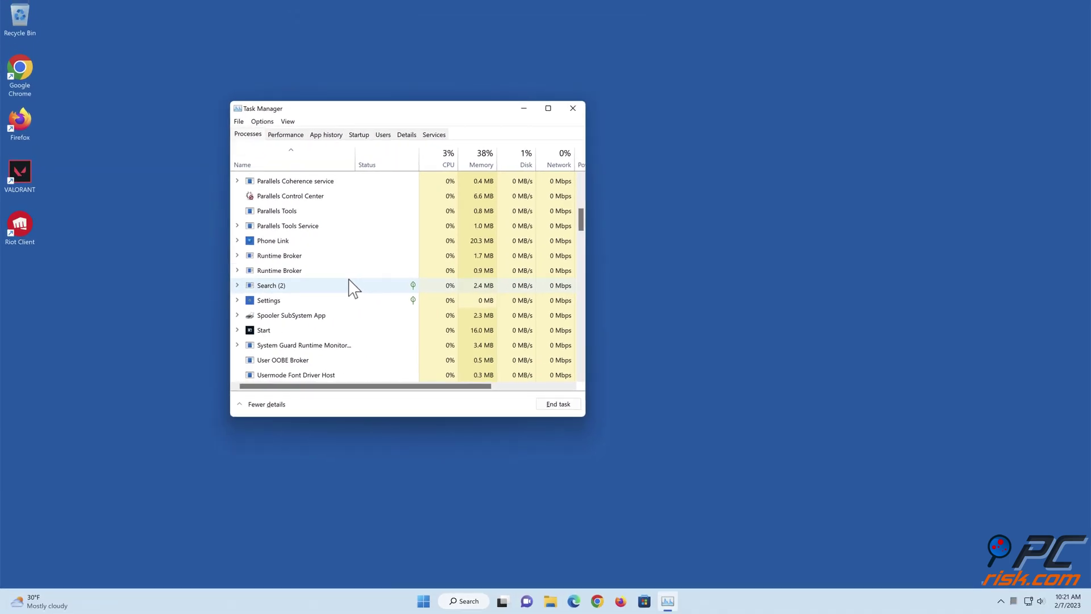
left_click(572, 108)
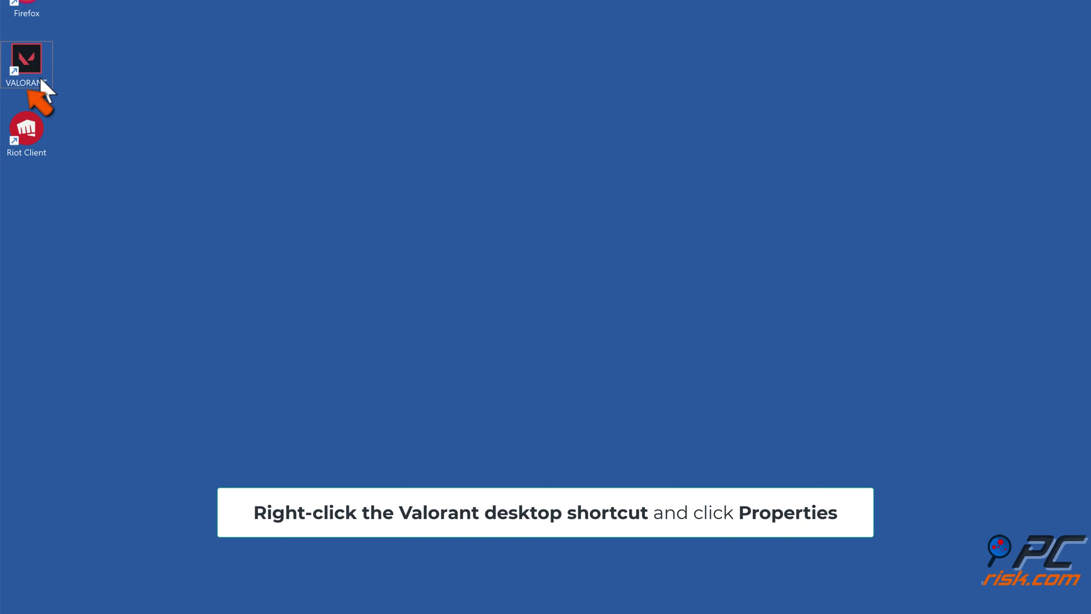
Enable 'Run this program as an administrator' in the VALORANT shortcut's Compatibility settings
right_click(40, 77)
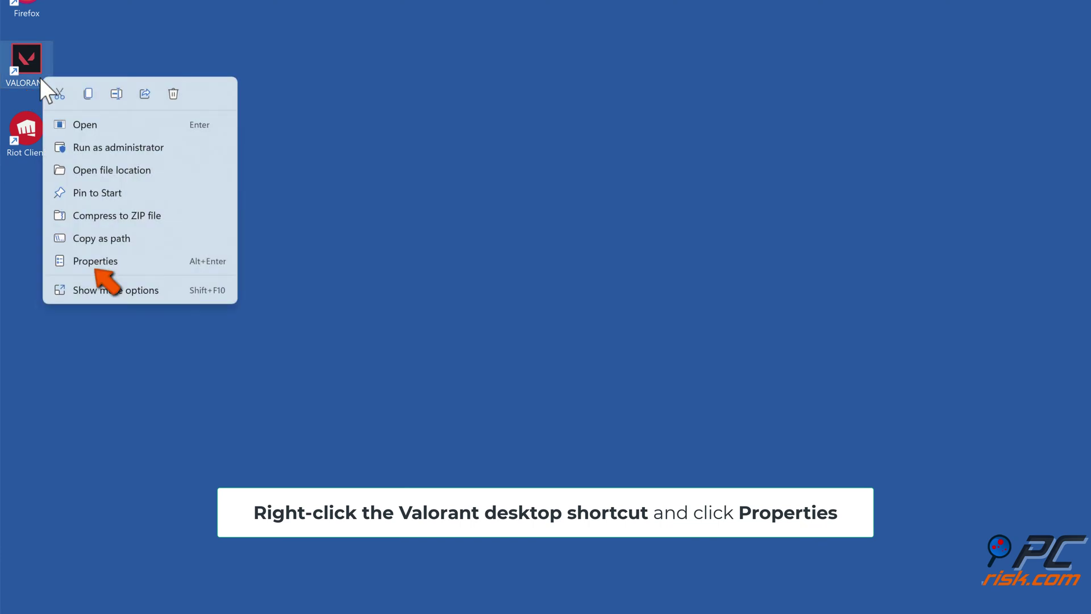
left_click(94, 261)
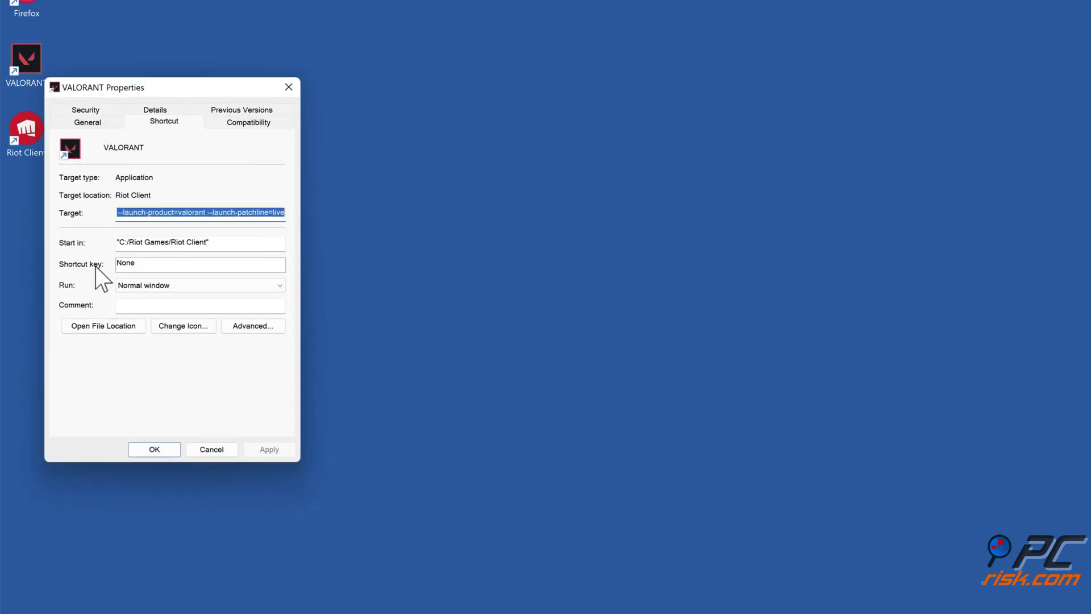
left_click(248, 123)
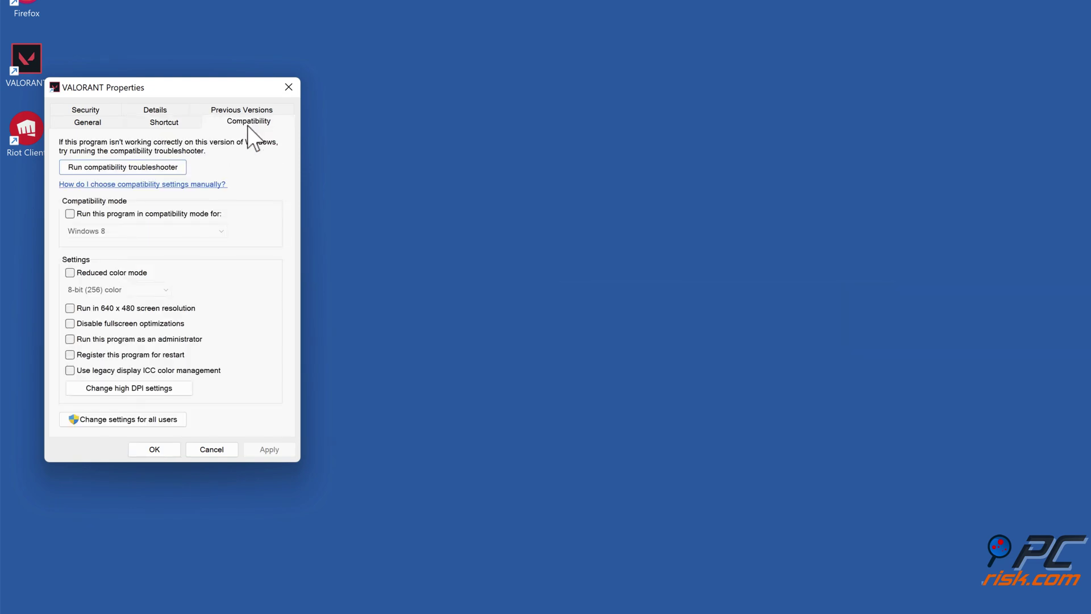
left_click(71, 340)
left_click(265, 451)
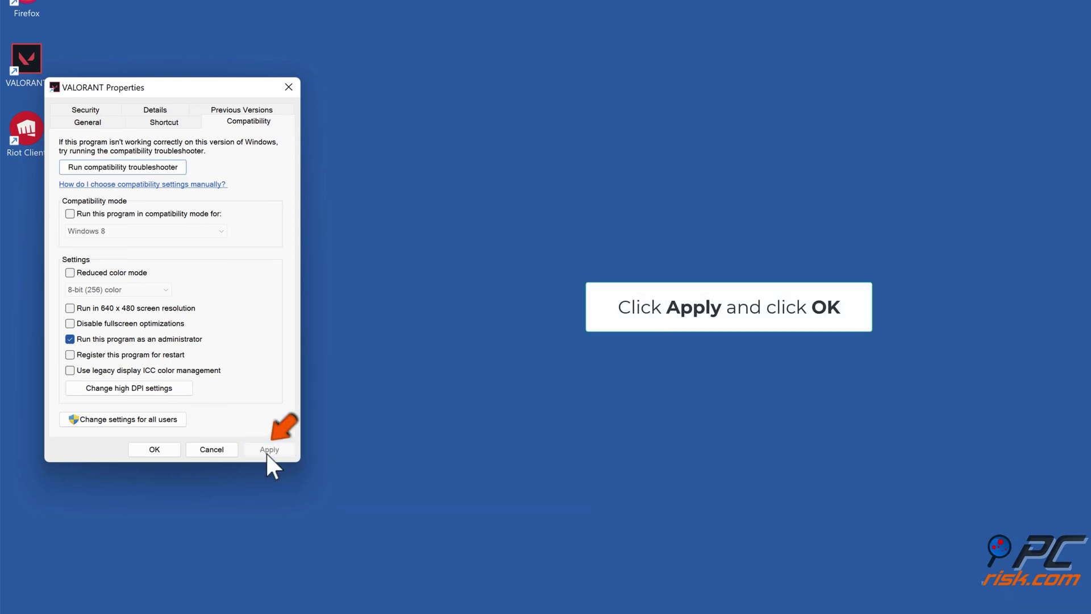
left_click(155, 449)
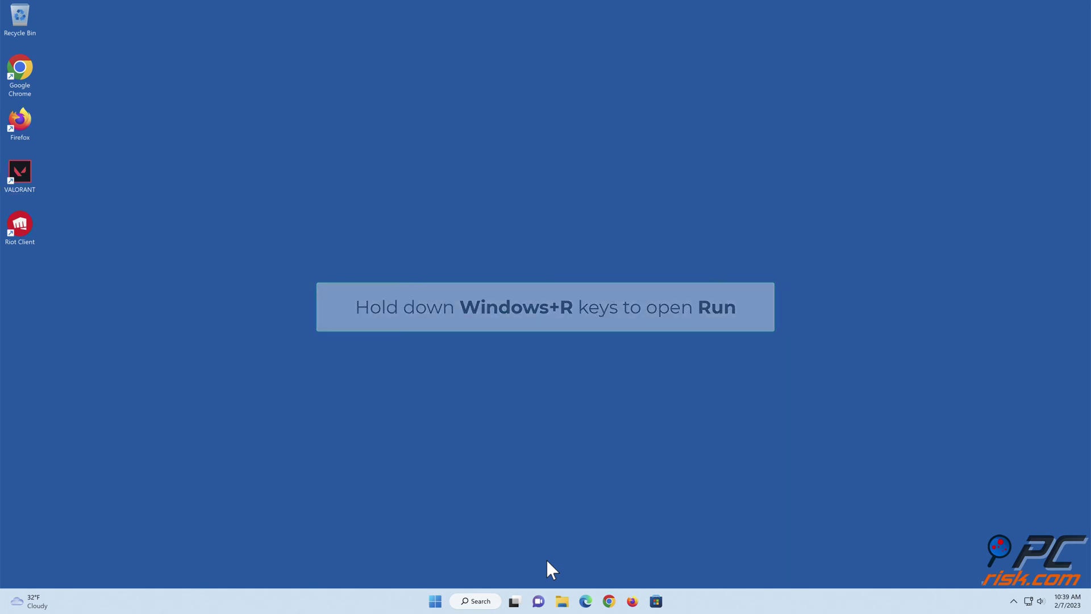
Launch cmd from the Run box with administrator rights
key("super+r")
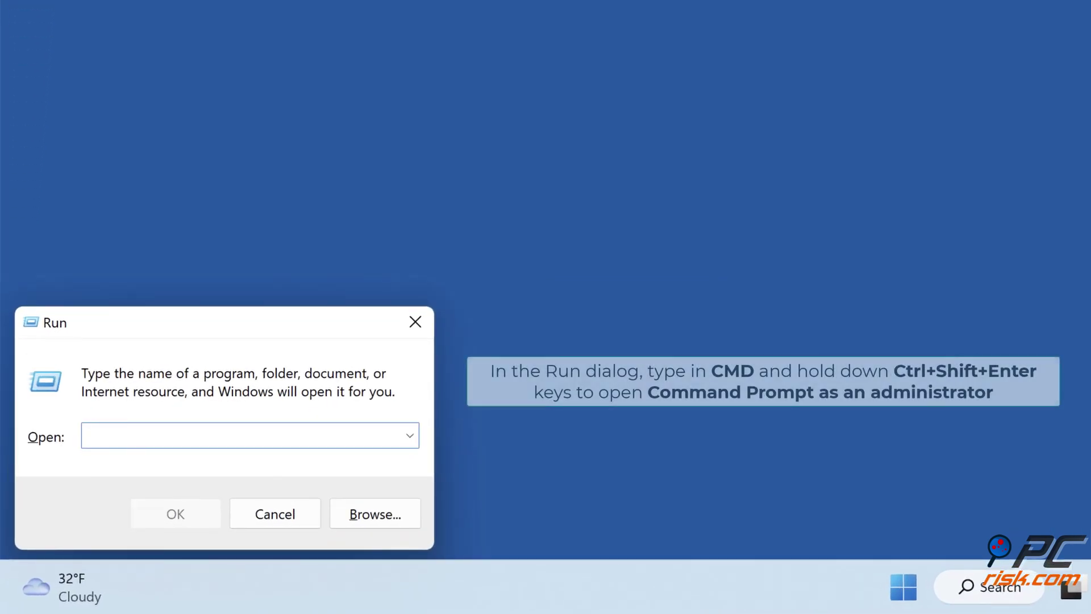
type("cmd")
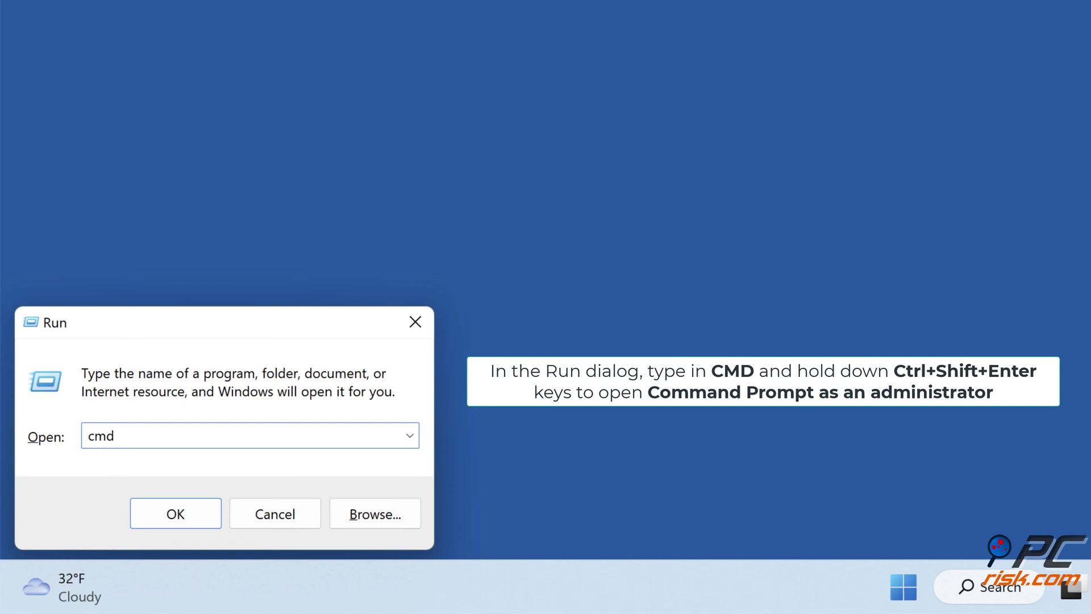
key("ctrl+shift+Return")
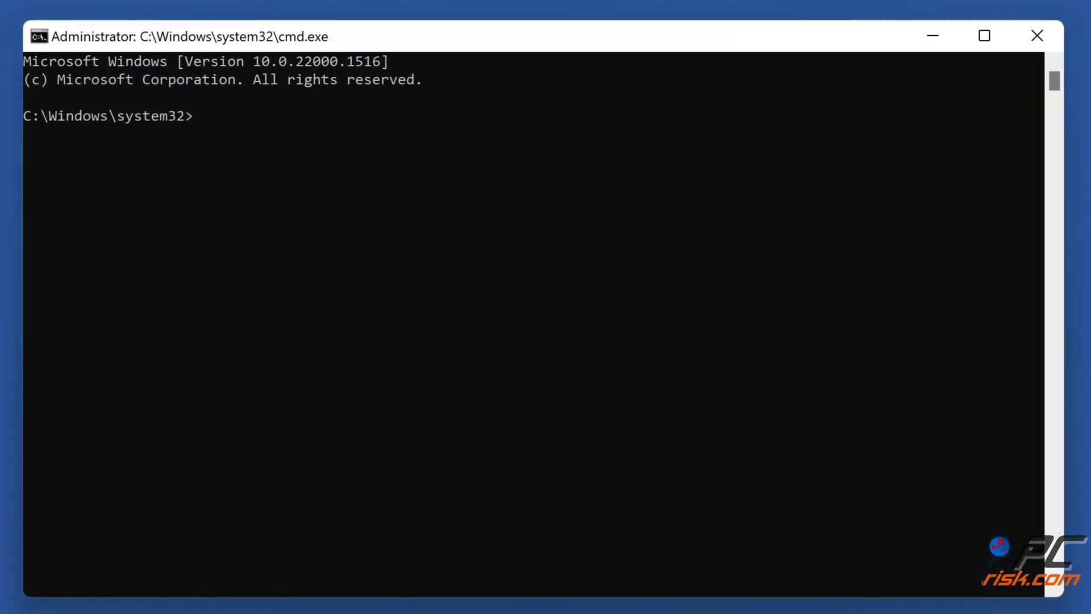
Run 'sc delete vgc' and 'sc delete vgk', then close the console
type("sc delete vgc")
key("Return")
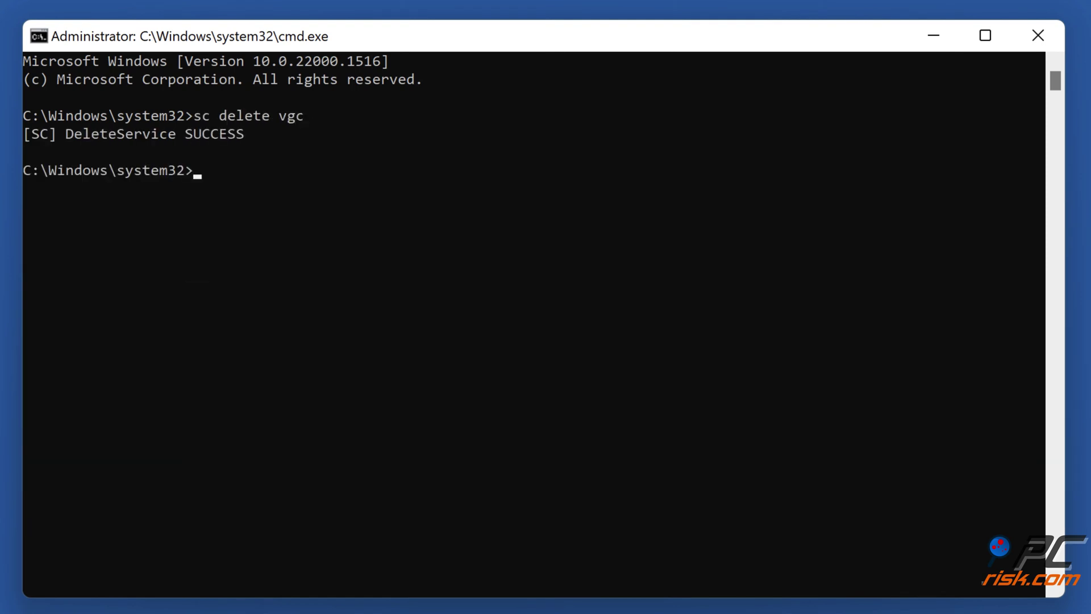
type("sc")
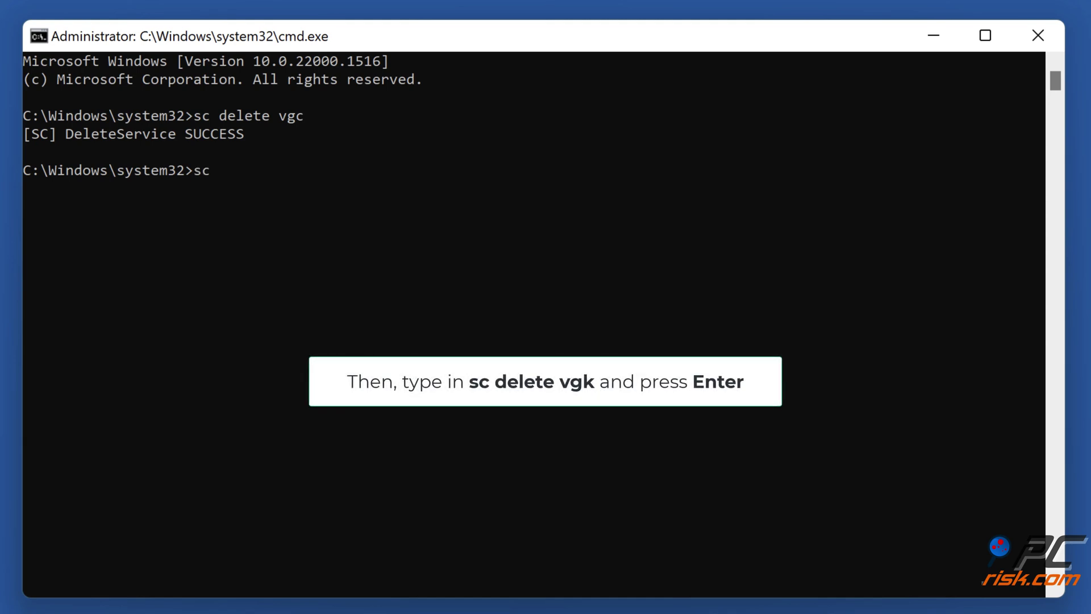
type(" delete vgk")
key("Return")
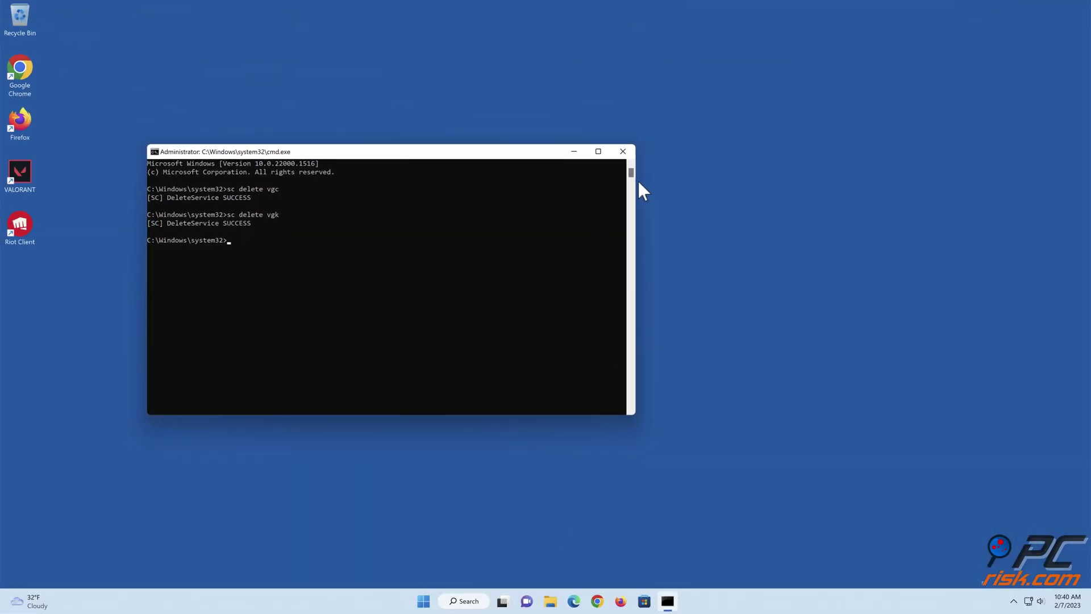
left_click(623, 152)
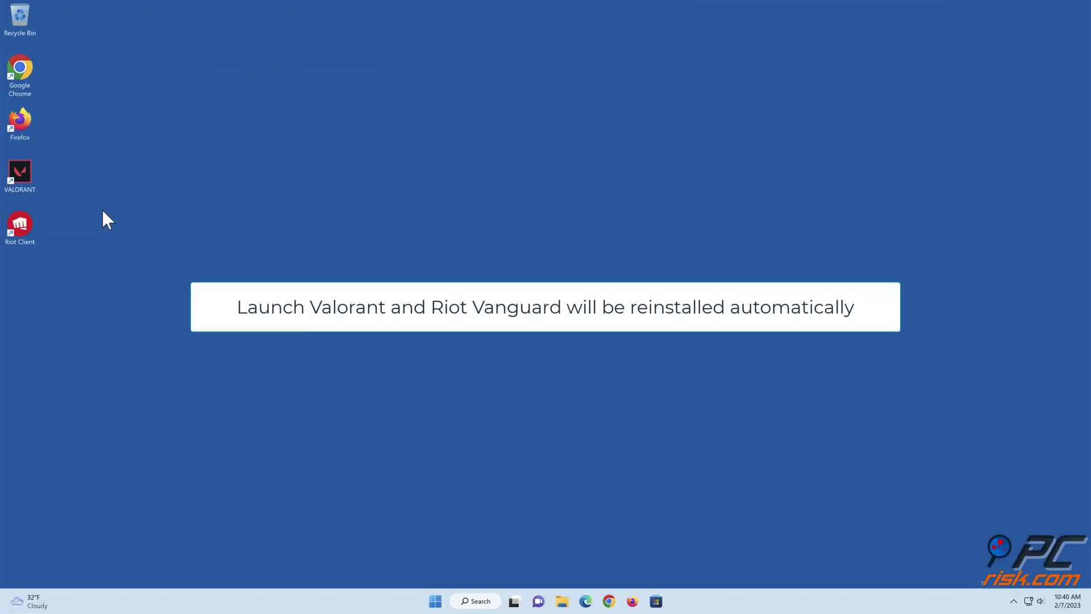
Launch VALORANT from its desktop shortcut to reach the launcher home screen
double_click(22, 176)
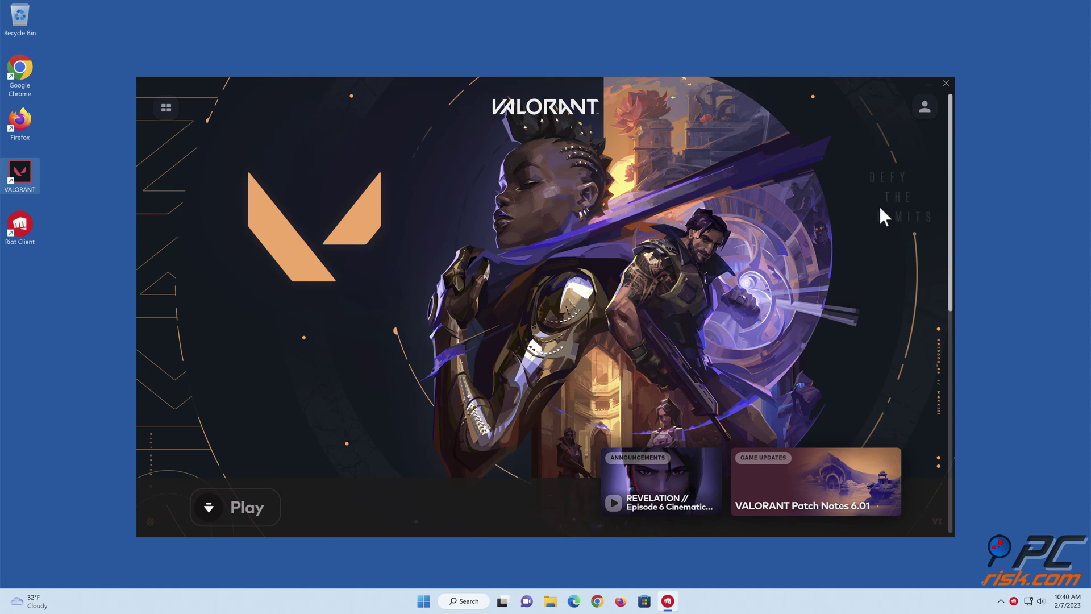
left_click(945, 83)
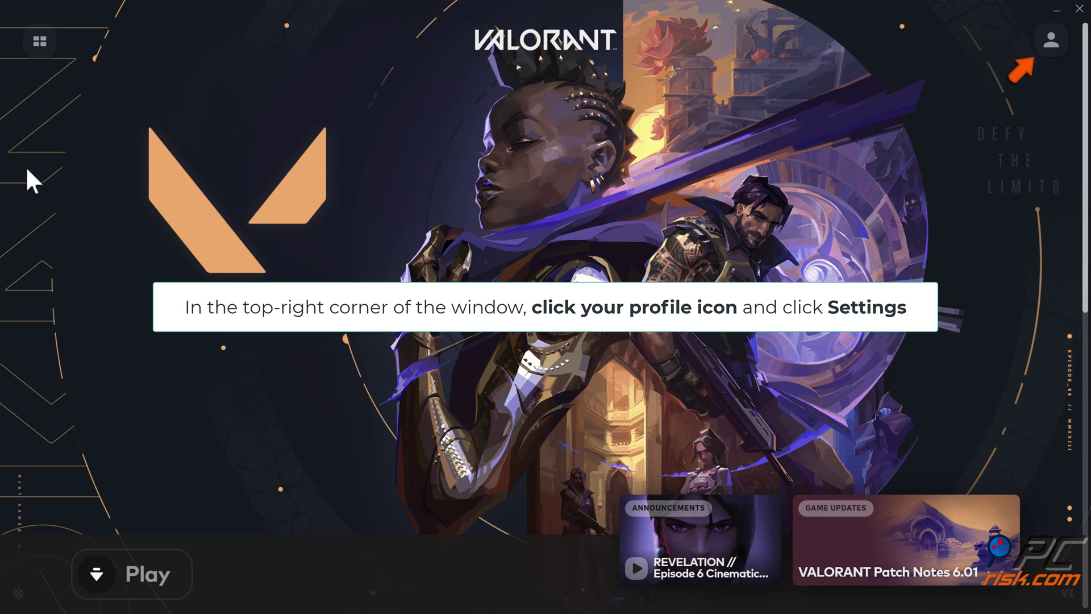
Run Repair in VALORANT settings, dismiss the up-to-date notice, and close the launcher
left_click(1049, 48)
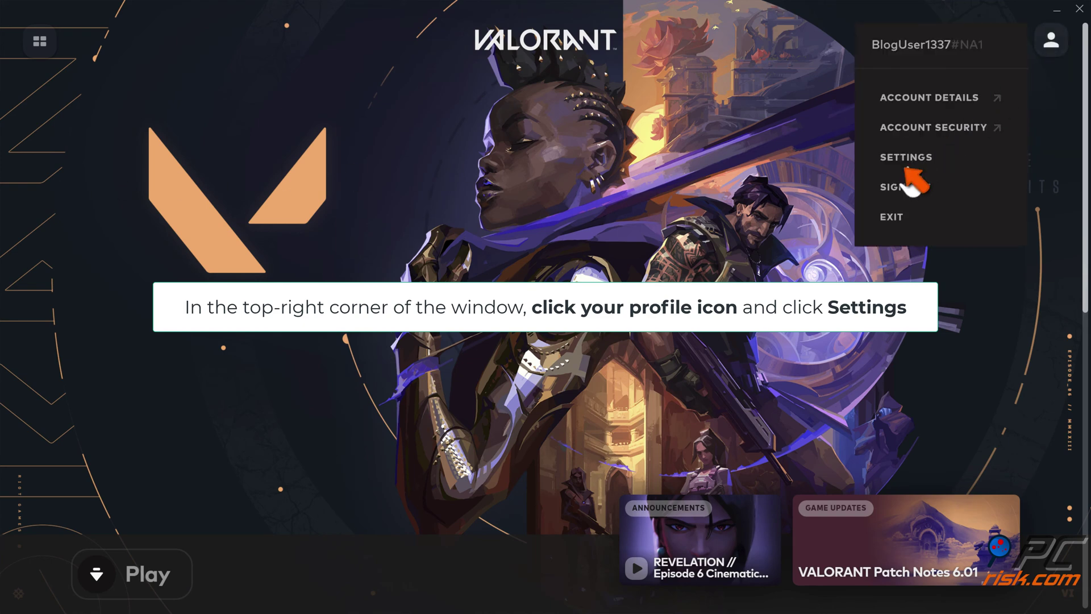
left_click(905, 159)
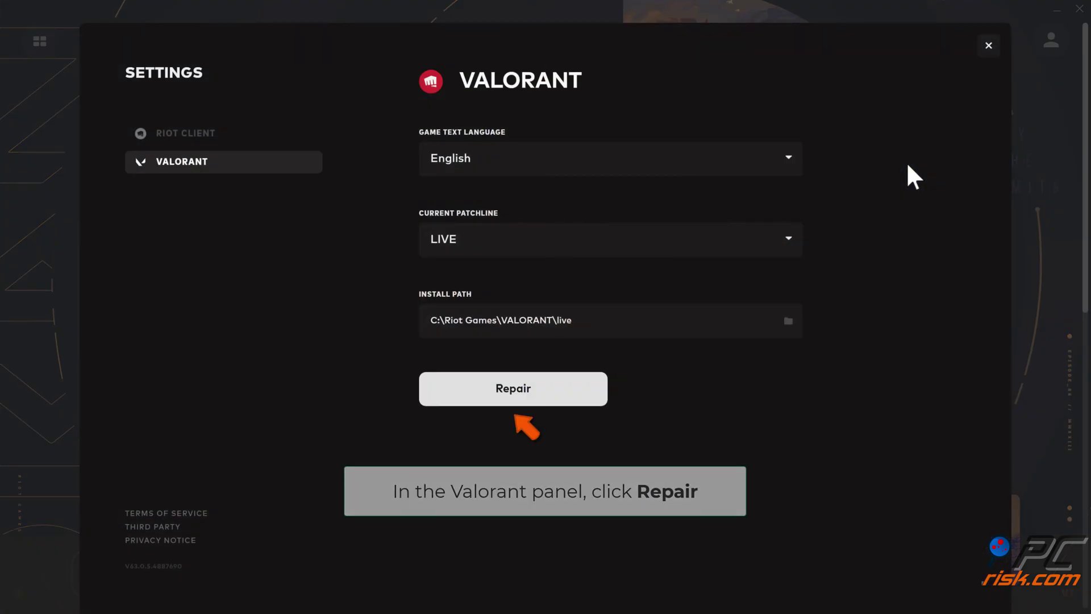
left_click(512, 398)
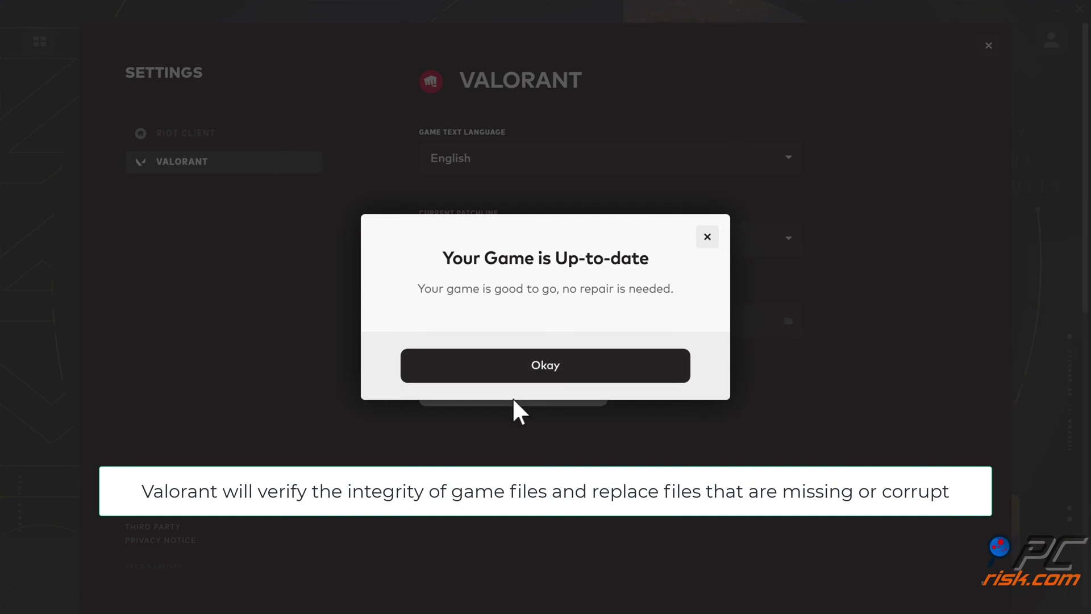
left_click(544, 374)
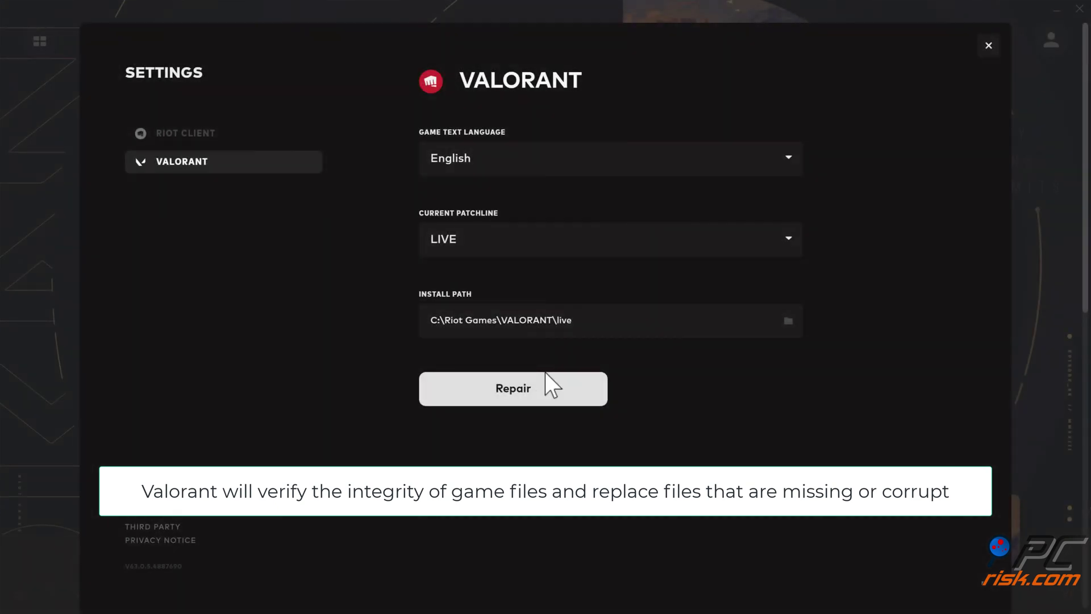
left_click(989, 46)
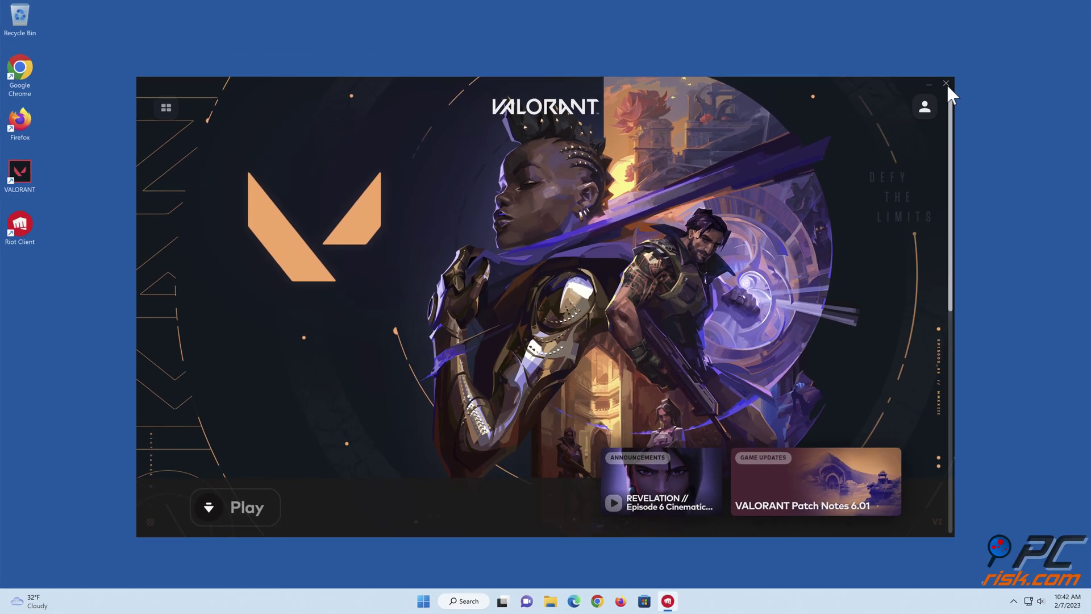
left_click(1064, 17)
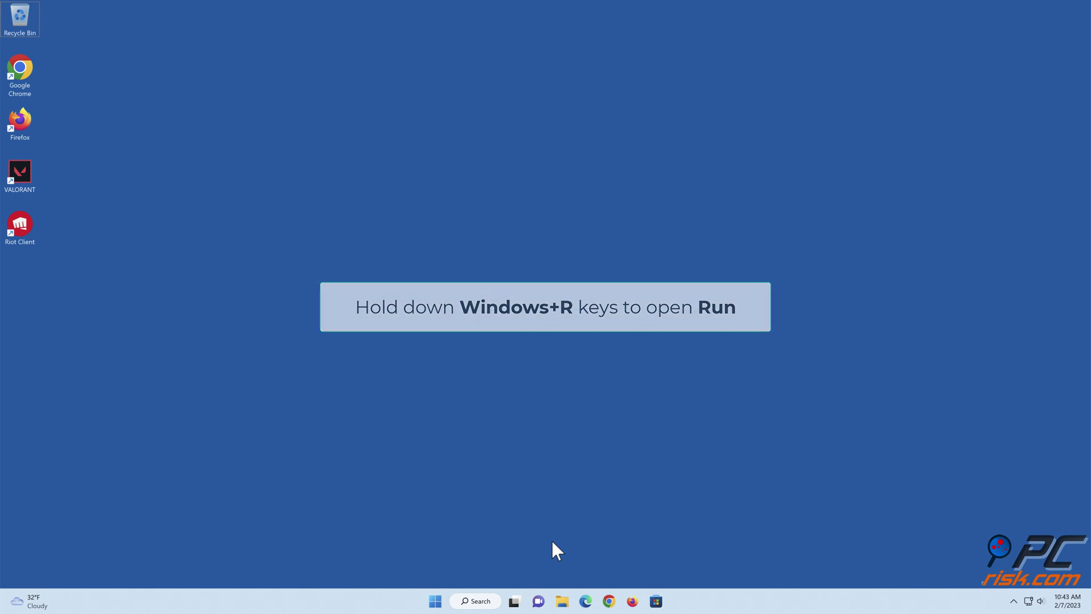
Run ncpa.cpl from the Run box to show the Ethernet adapter
key("super+r")
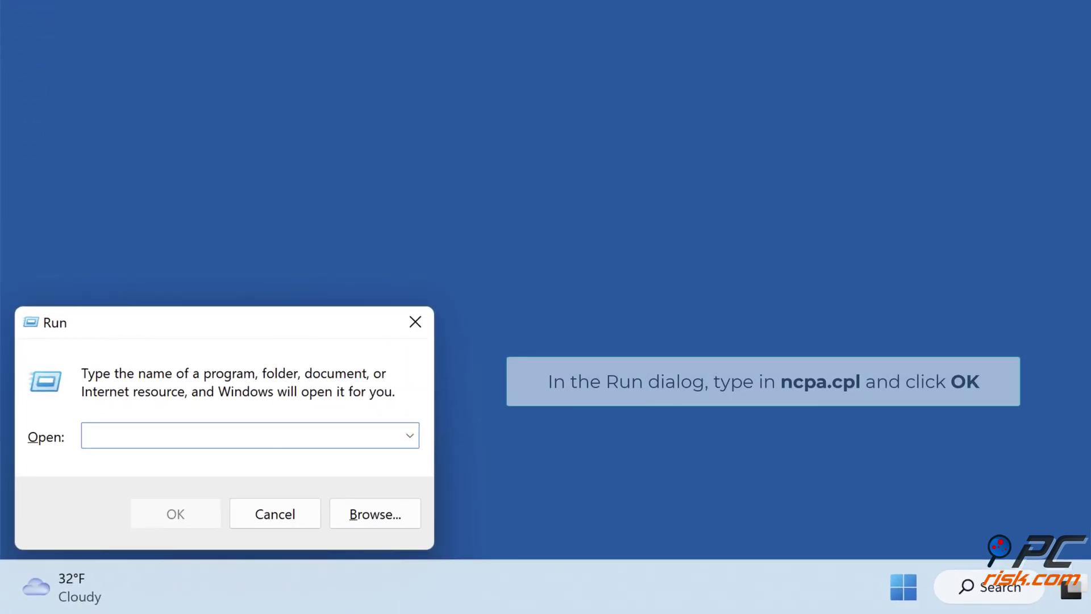
type("ncpa.cpl")
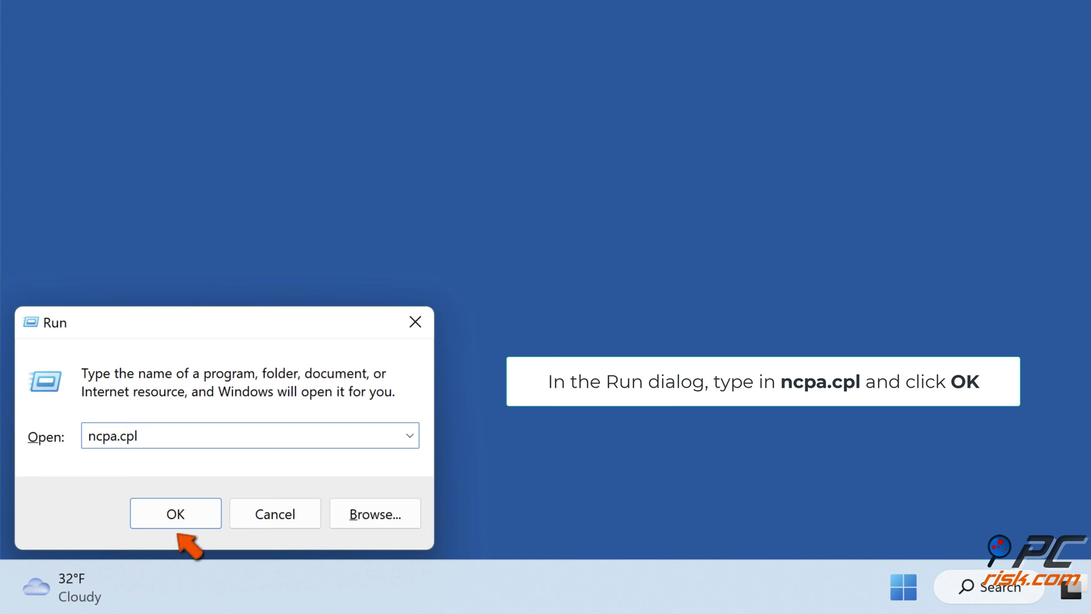
left_click(176, 527)
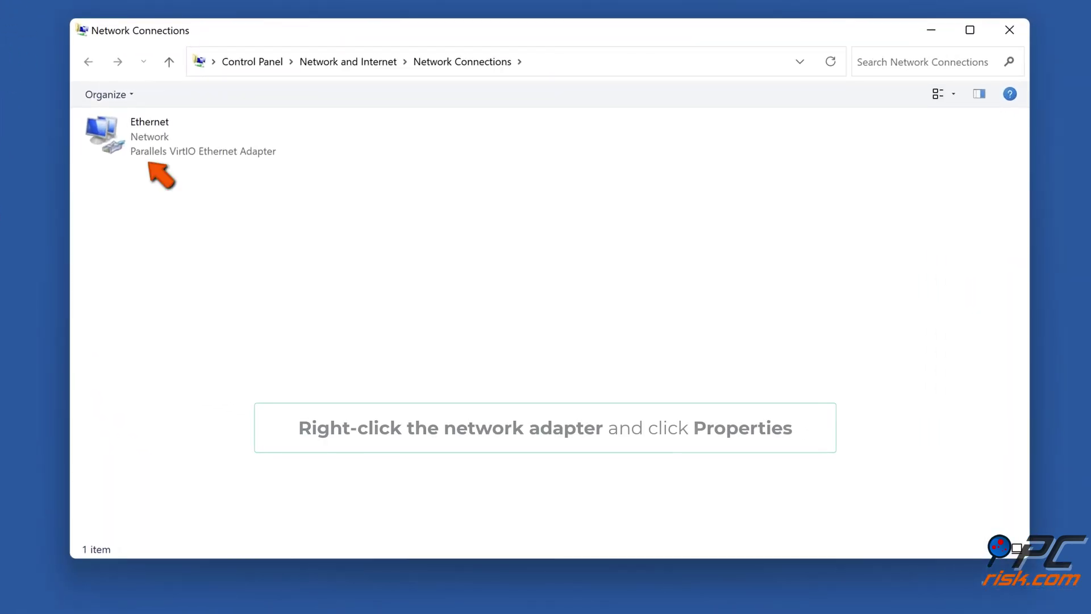
Open the Internet Protocol Version 4 (TCP/IPv4) settings from the Ethernet adapter's Properties
right_click(142, 152)
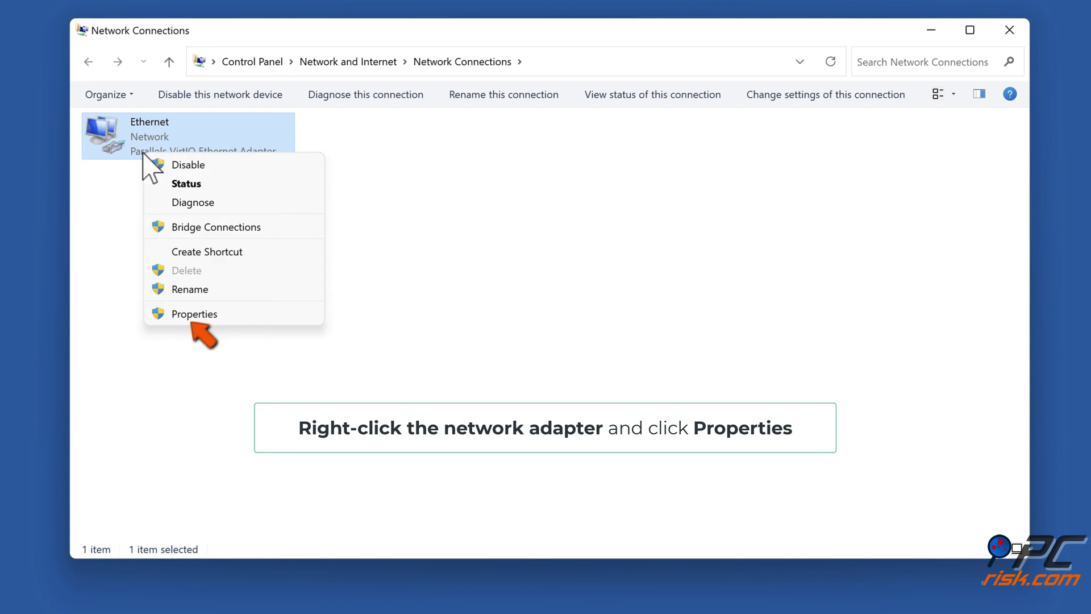
left_click(191, 317)
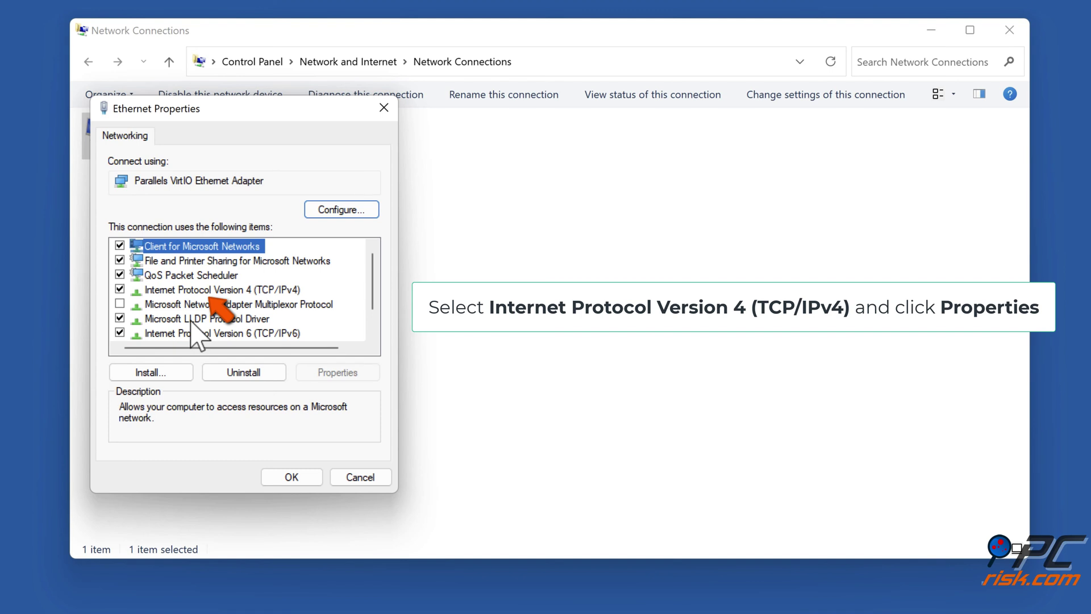
left_click(210, 290)
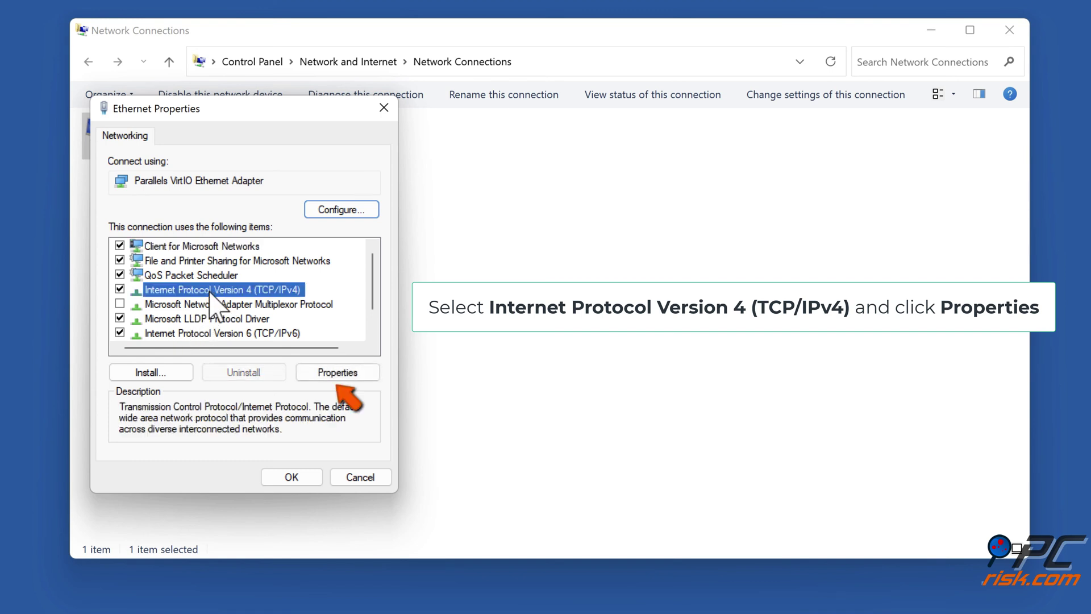
left_click(336, 376)
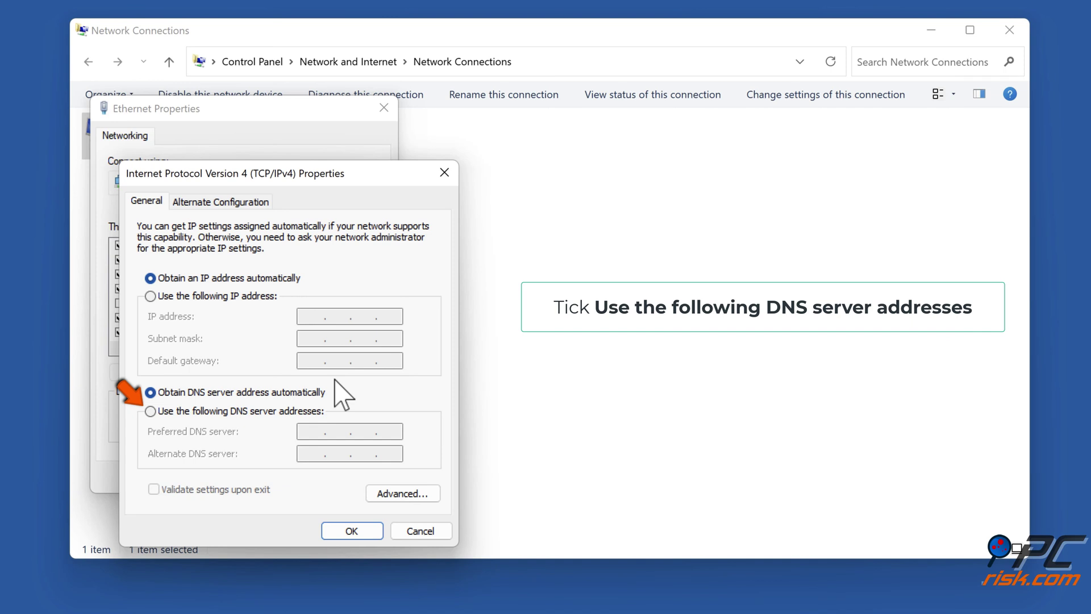
Use manual DNS servers 1.1.1.1 (preferred) and 1.0.0.1 (alternate), then save and close Ethernet Properties
left_click(151, 412)
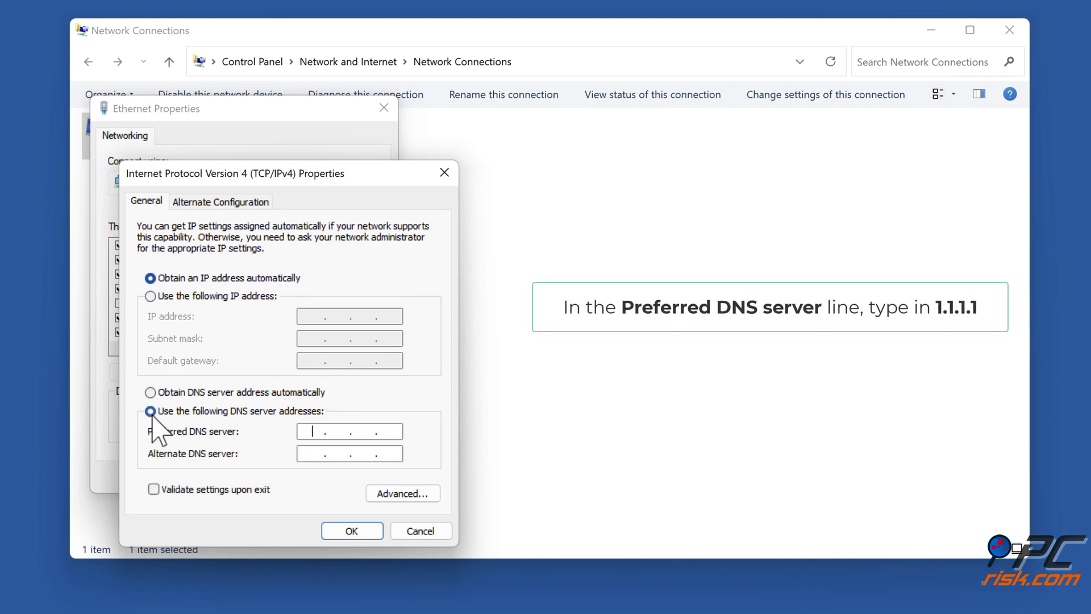
type("1.1.1.1")
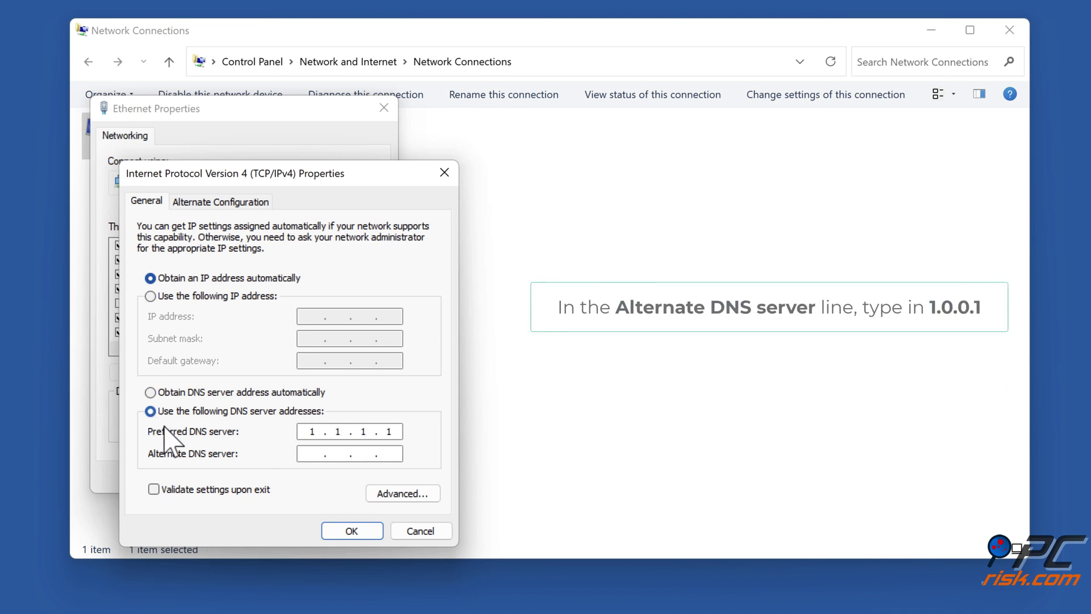
key("Tab")
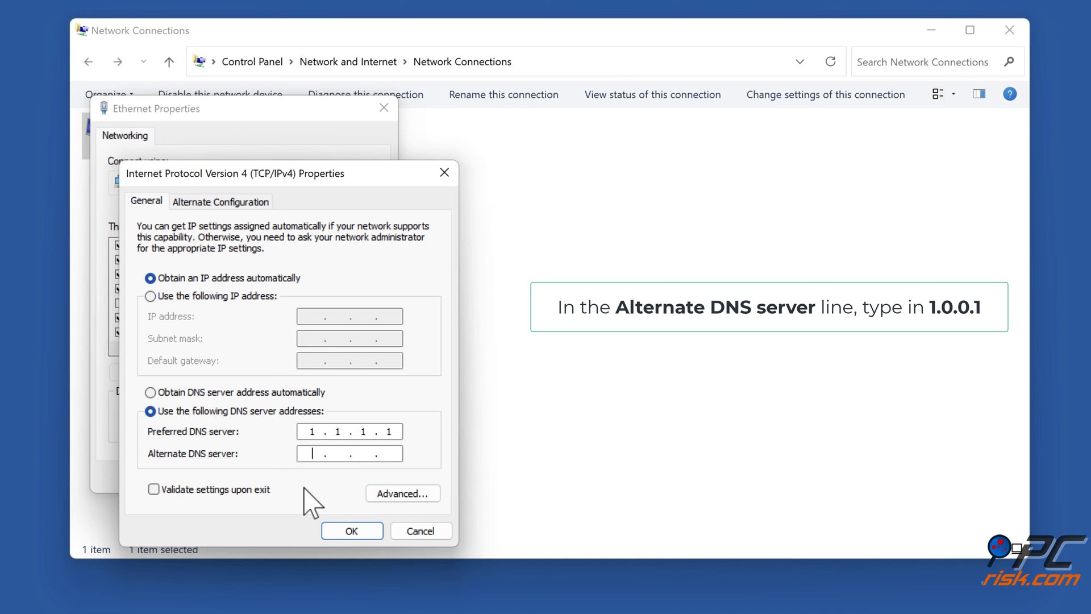
type("1.0.0.1")
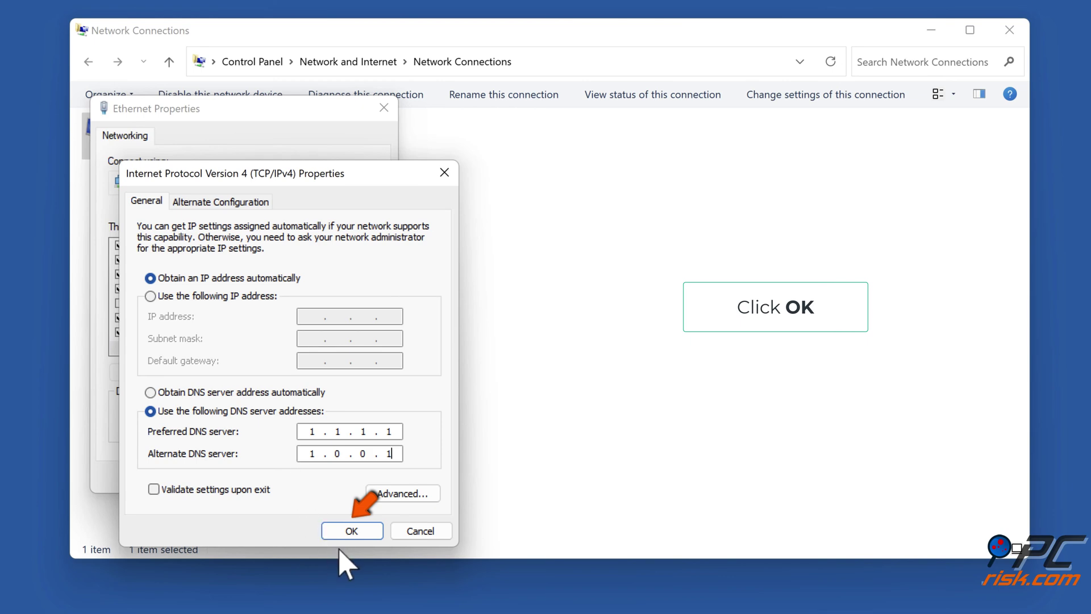
left_click(353, 535)
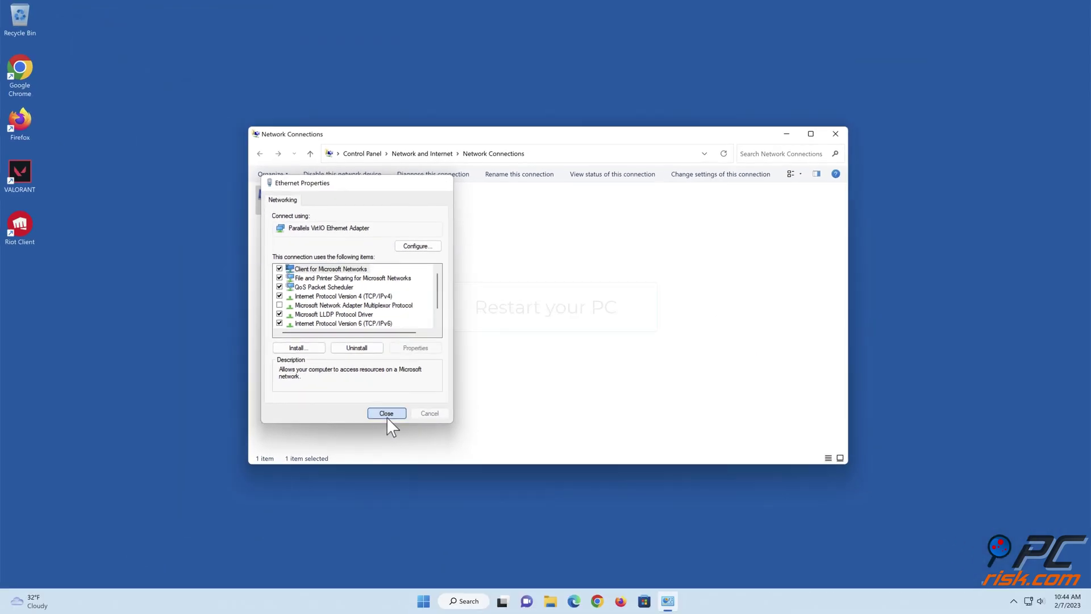
left_click(291, 477)
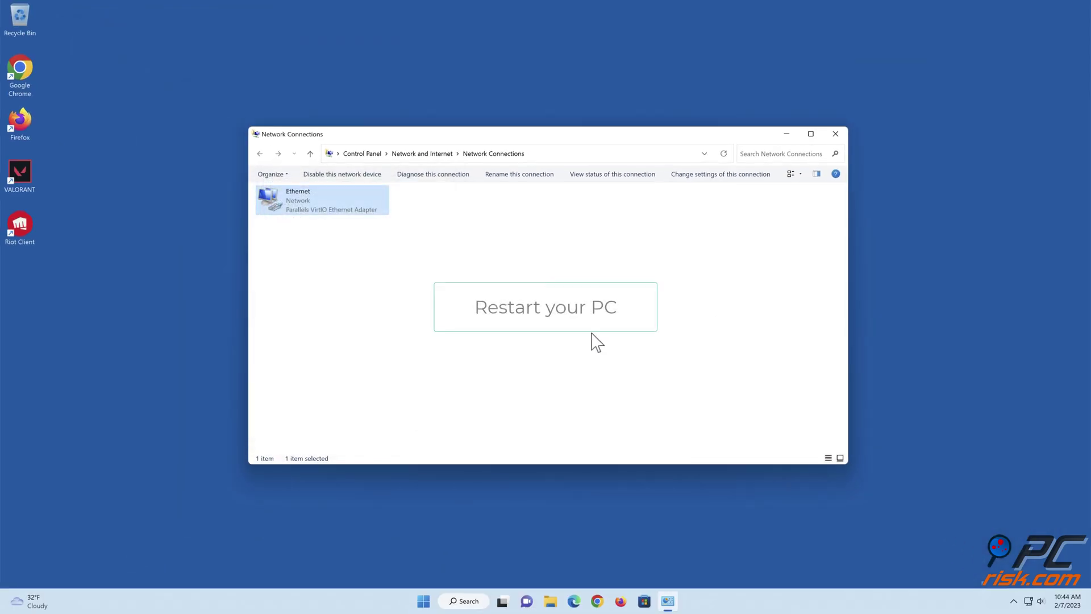
Close Network Connections and restart the PC from the Start menu's power options
left_click(835, 135)
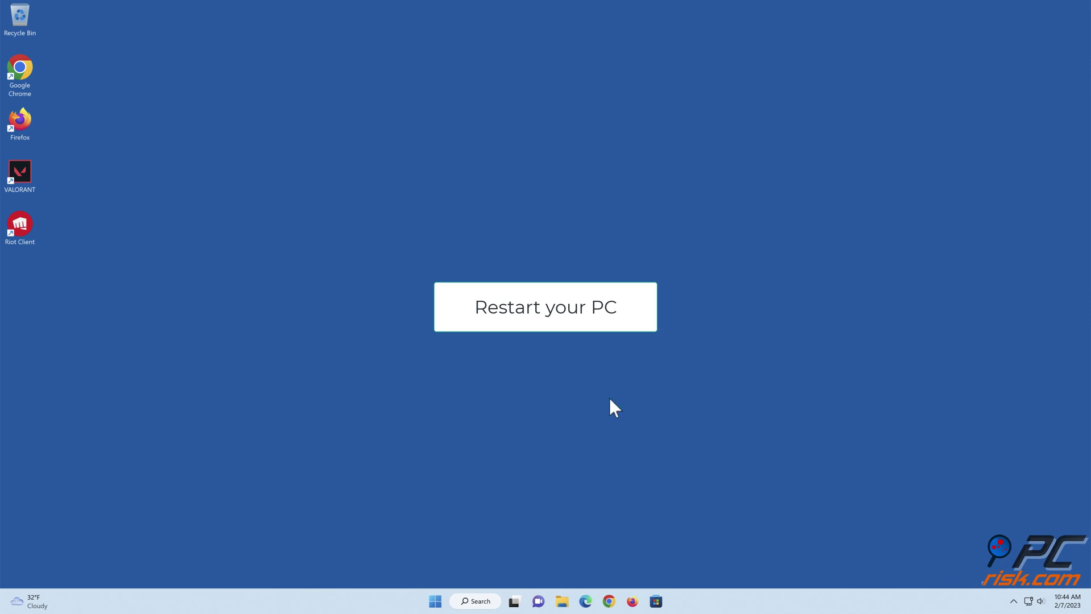
left_click(434, 603)
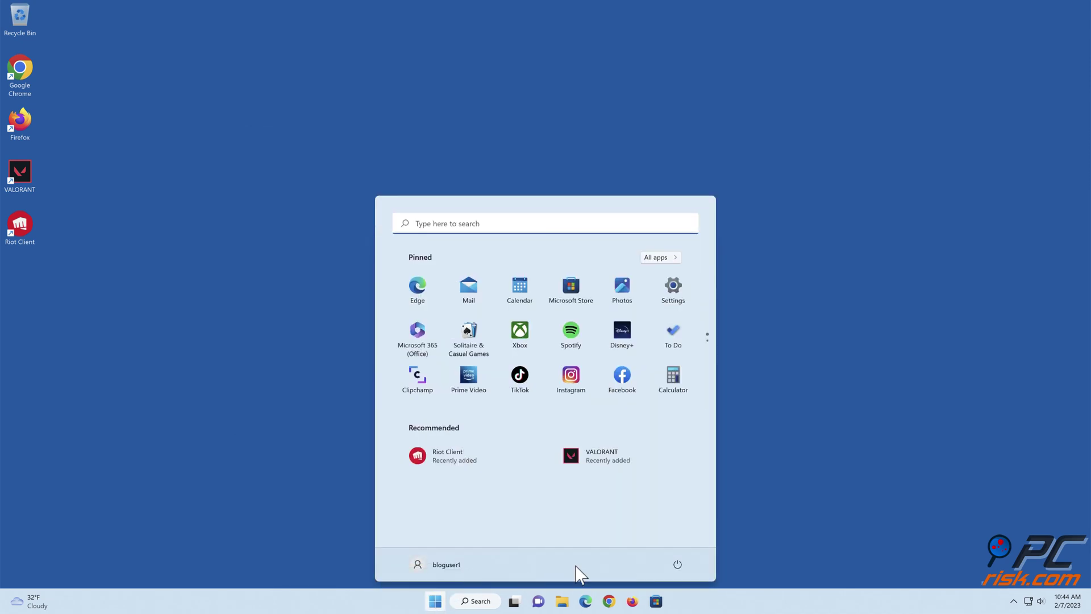
left_click(677, 564)
left_click(676, 543)
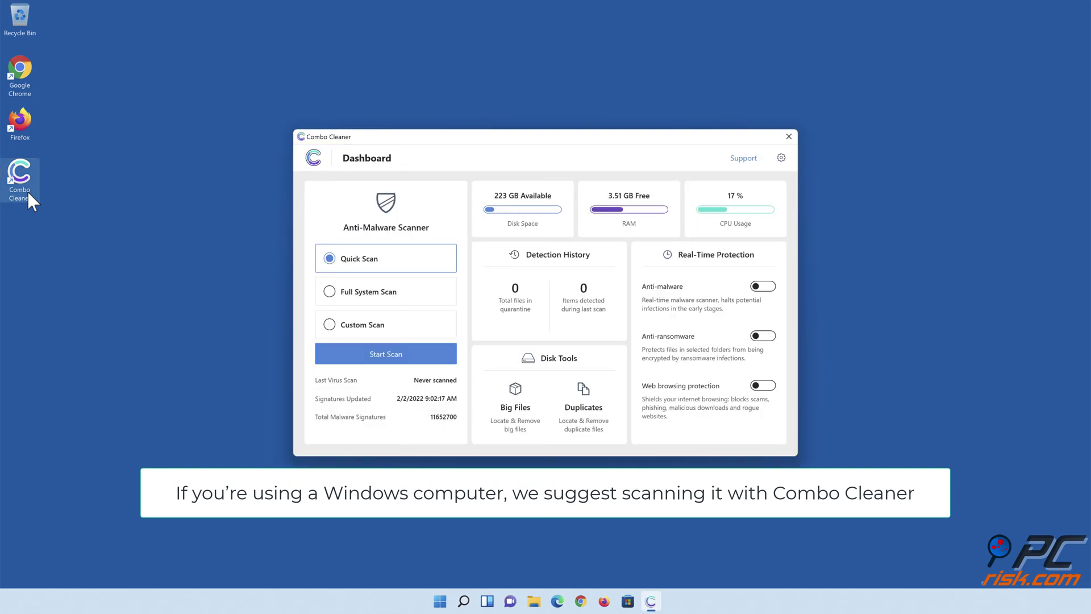
Run a Quick Scan, quarantine every detected threat, and enable the Anti-malware toggle
left_click(386, 356)
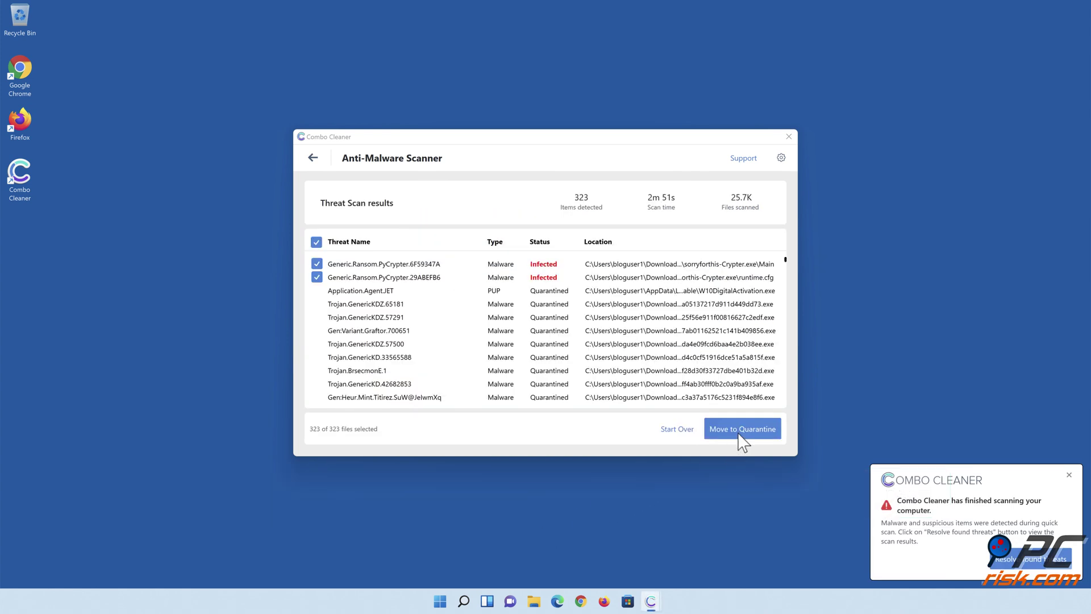
left_click(742, 429)
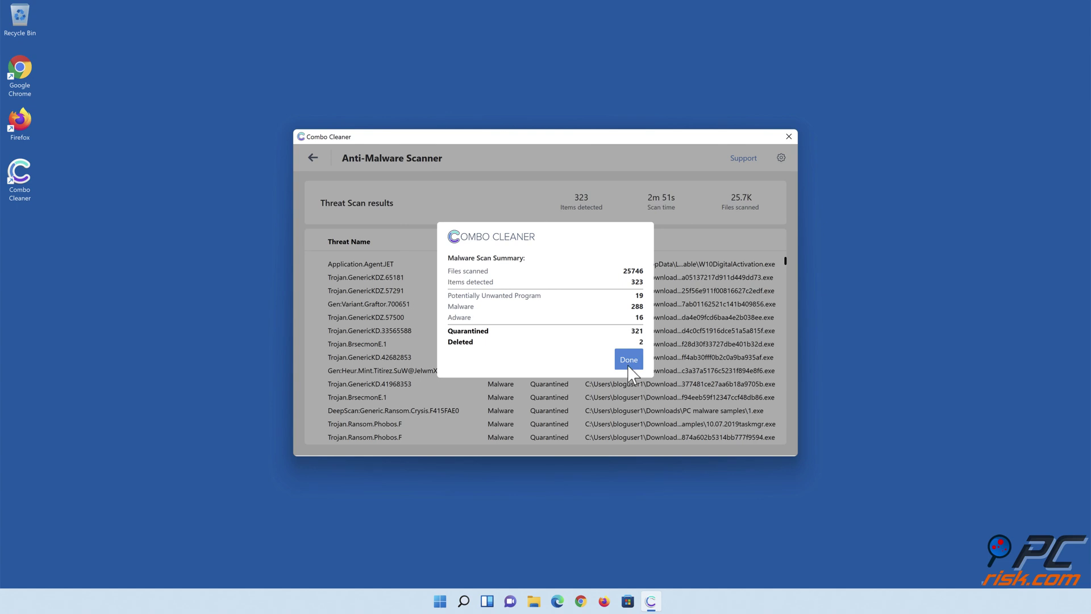
left_click(629, 364)
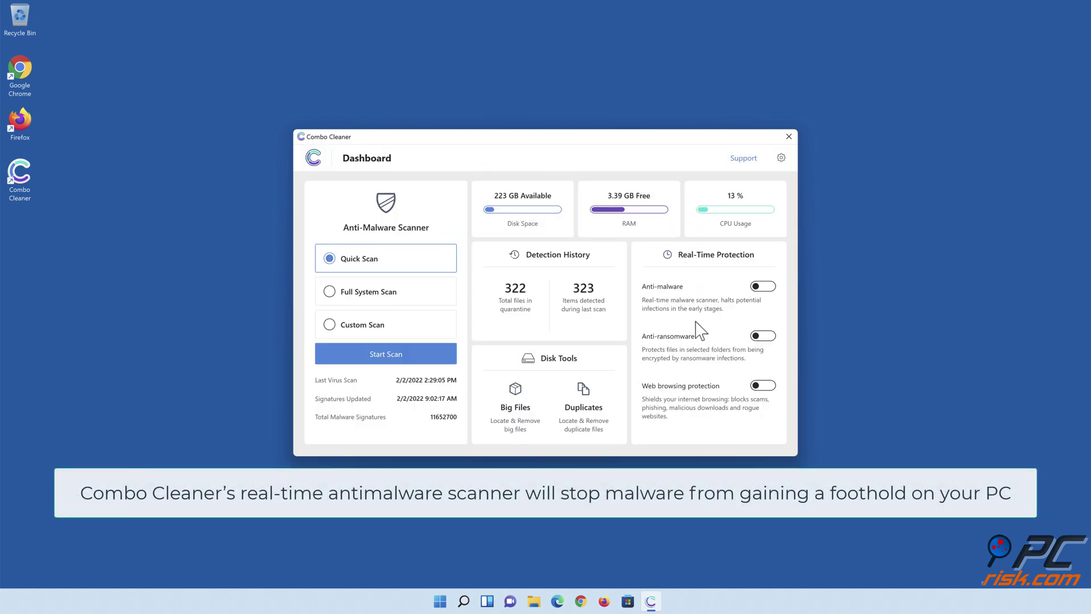
left_click(762, 287)
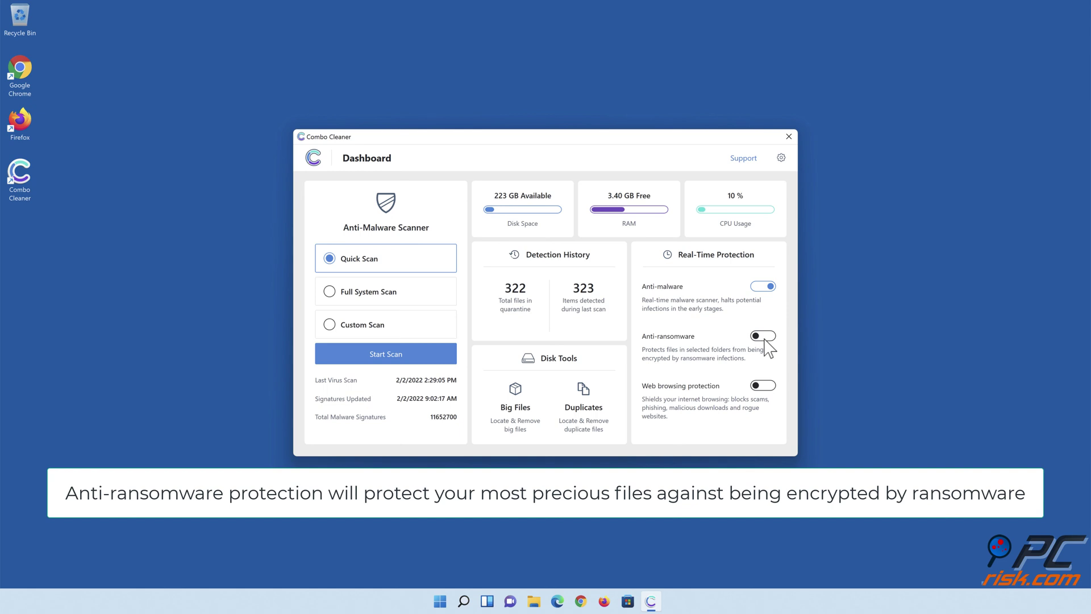
Enable Anti-ransomware and add Libraries > Documents > Documents as a protected folder
left_click(761, 336)
left_click(582, 291)
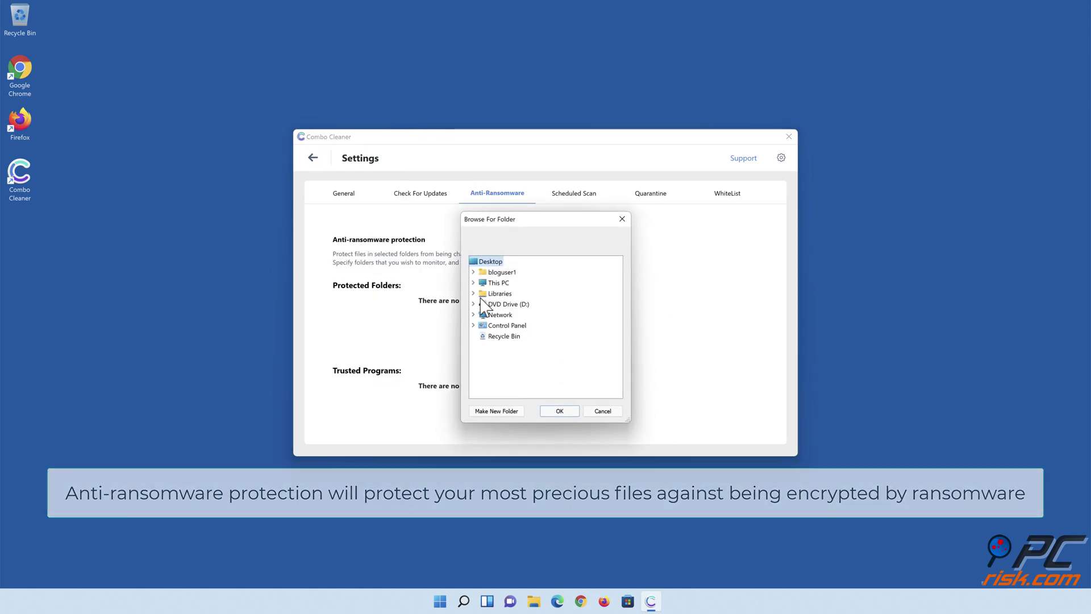
left_click(473, 293)
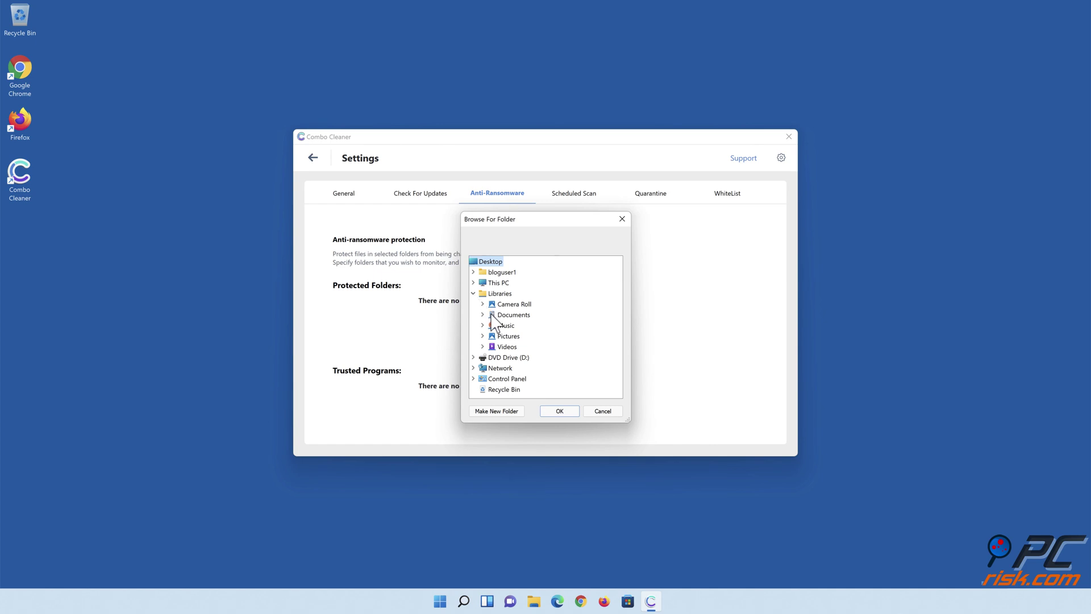
left_click(482, 315)
left_click(514, 326)
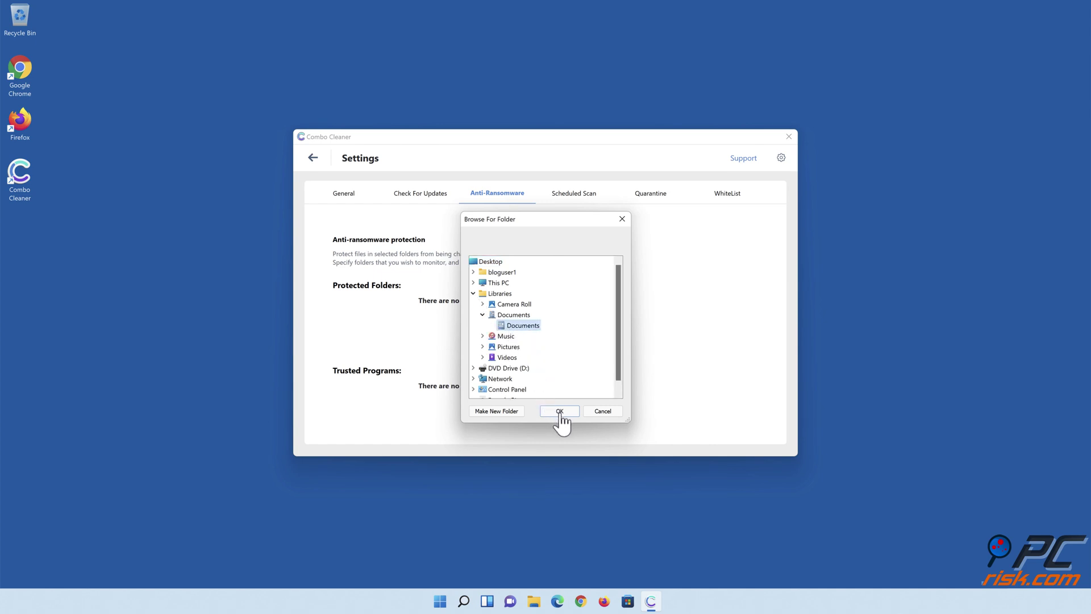
left_click(559, 410)
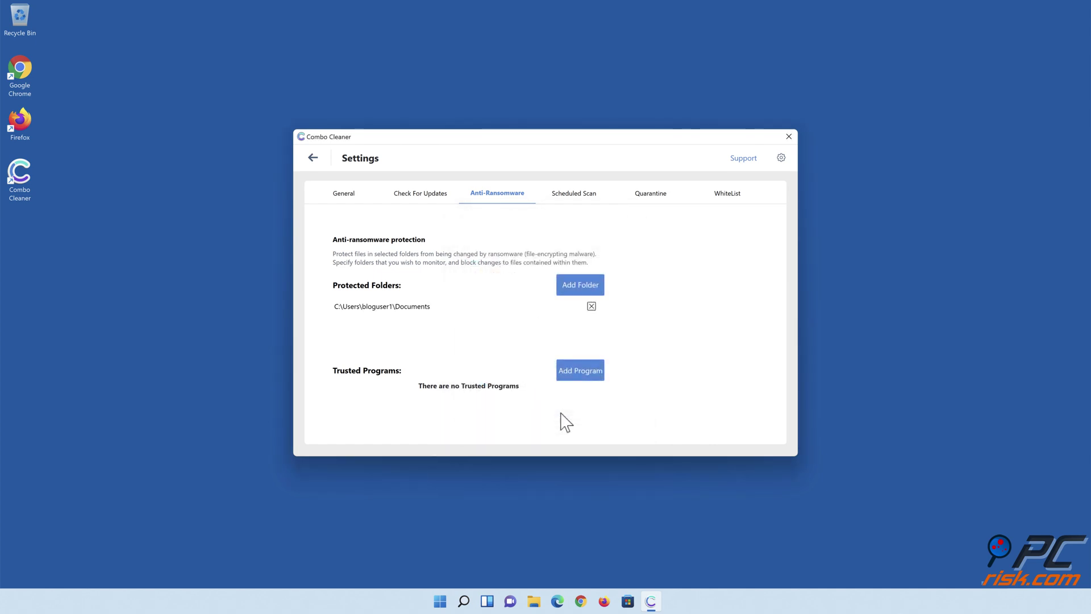
Turn on Web browsing protection from the dashboard and close Combo Cleaner
left_click(313, 158)
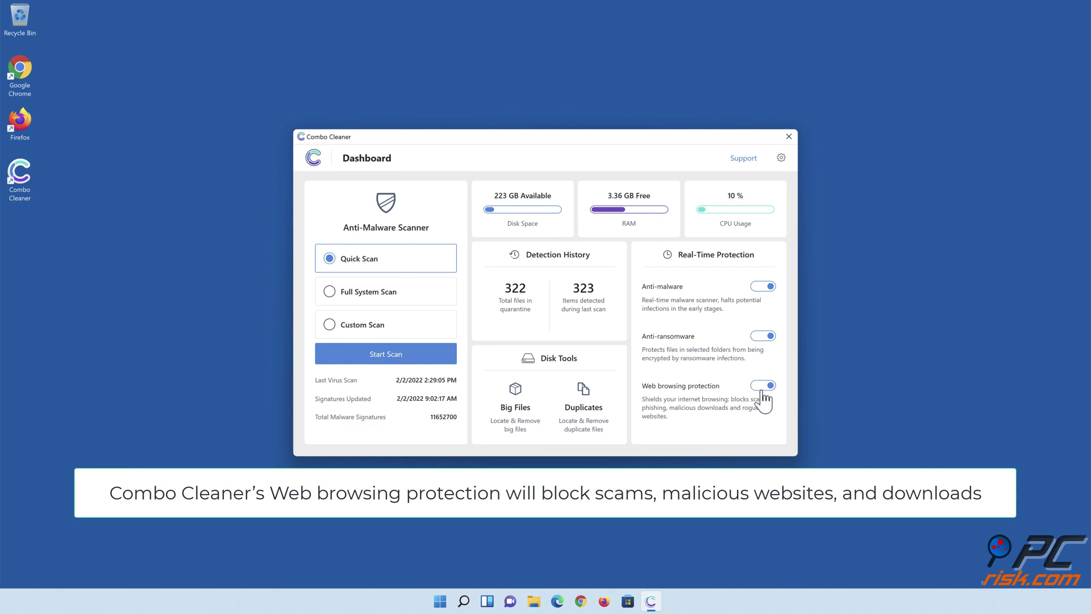
left_click(554, 540)
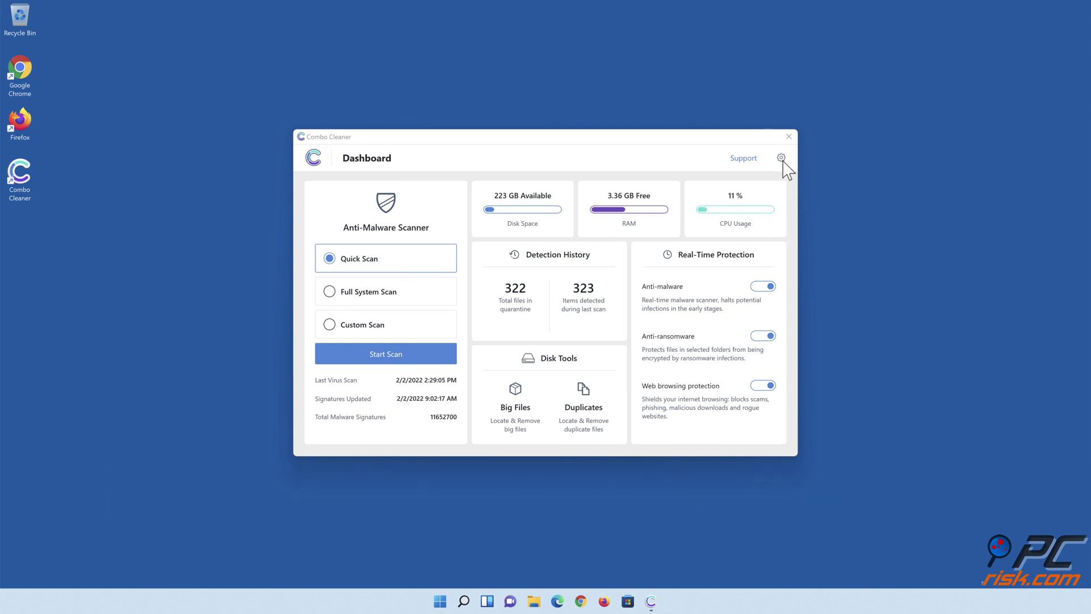
left_click(789, 137)
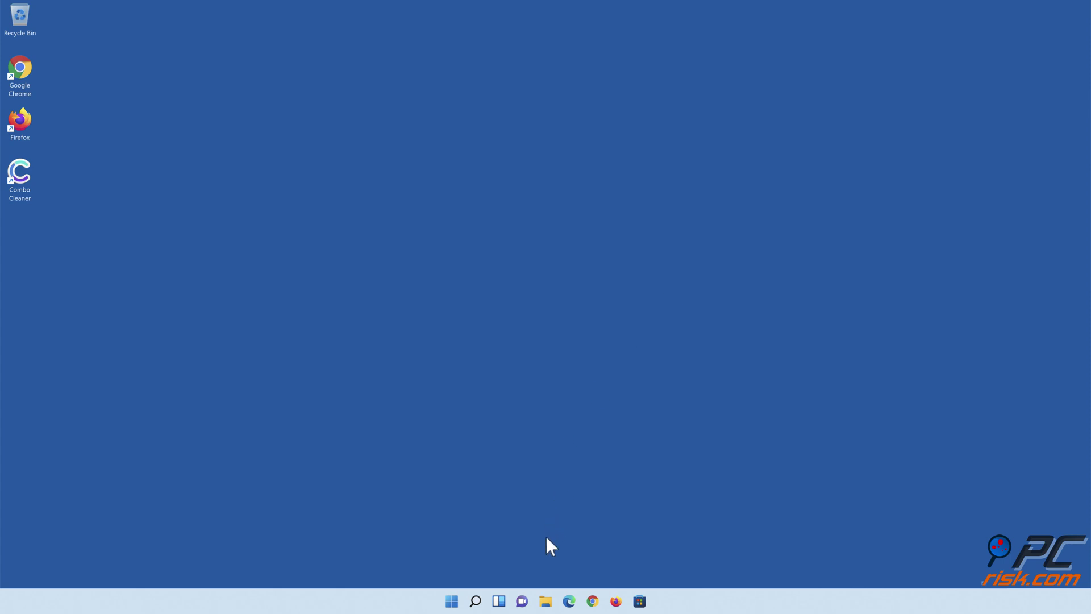